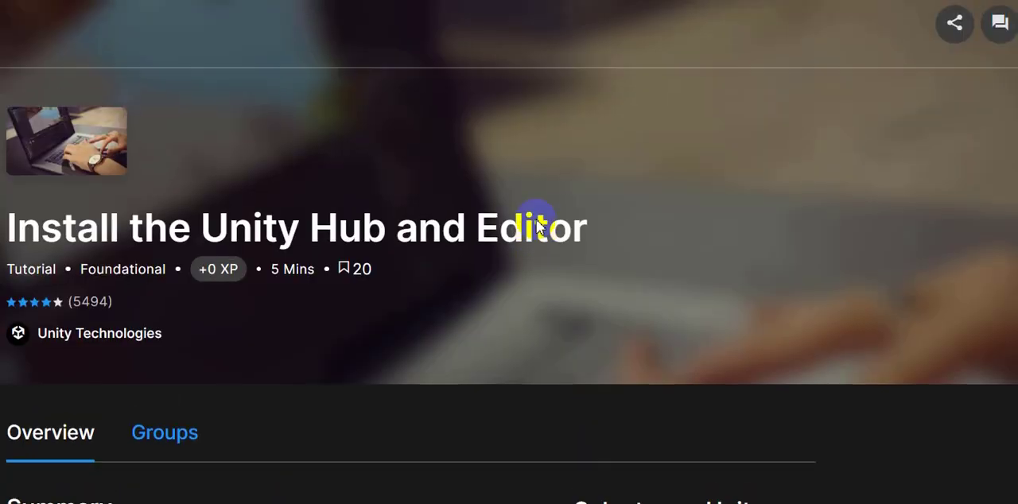
Read the summary of the Install the Unity Hub and Editor tutorial, highlighting its computer system and installation points.
scroll(536, 226, down, 6)
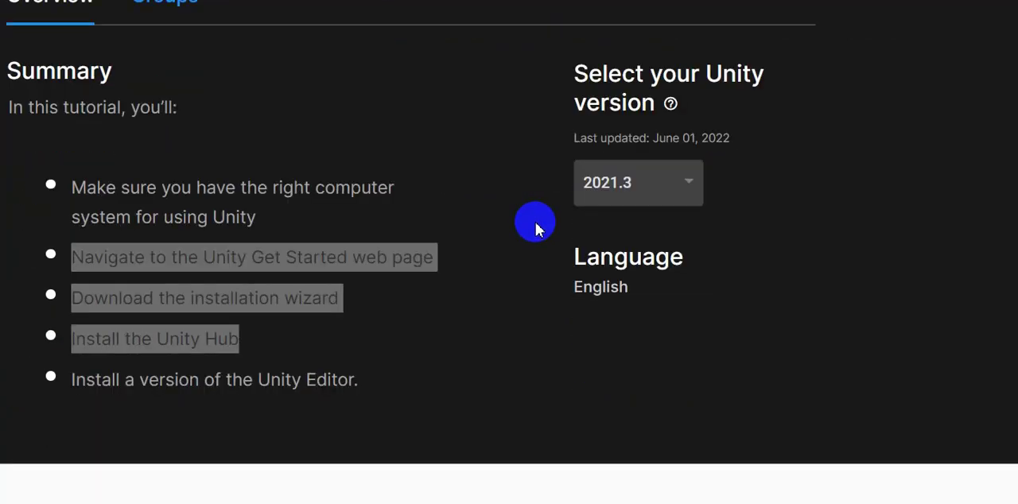
click(401, 204)
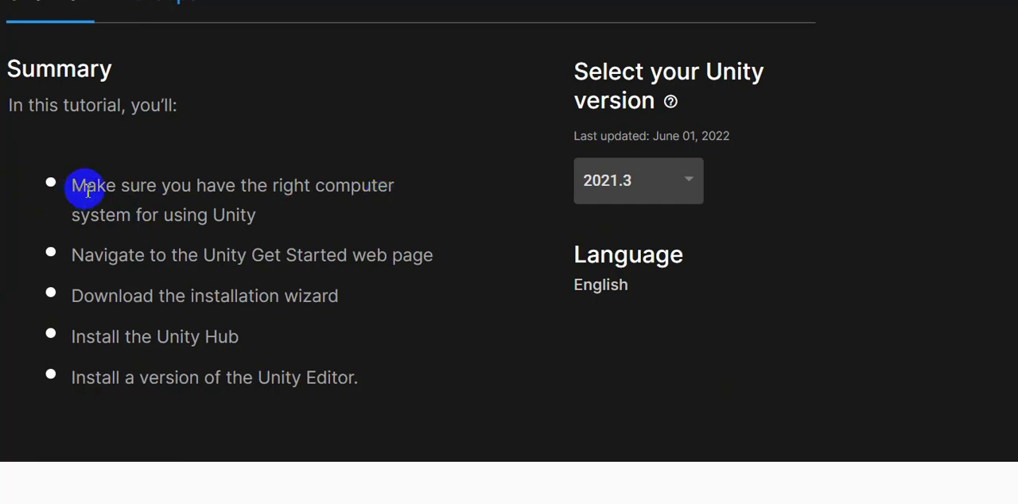
drag(74, 185, 253, 214)
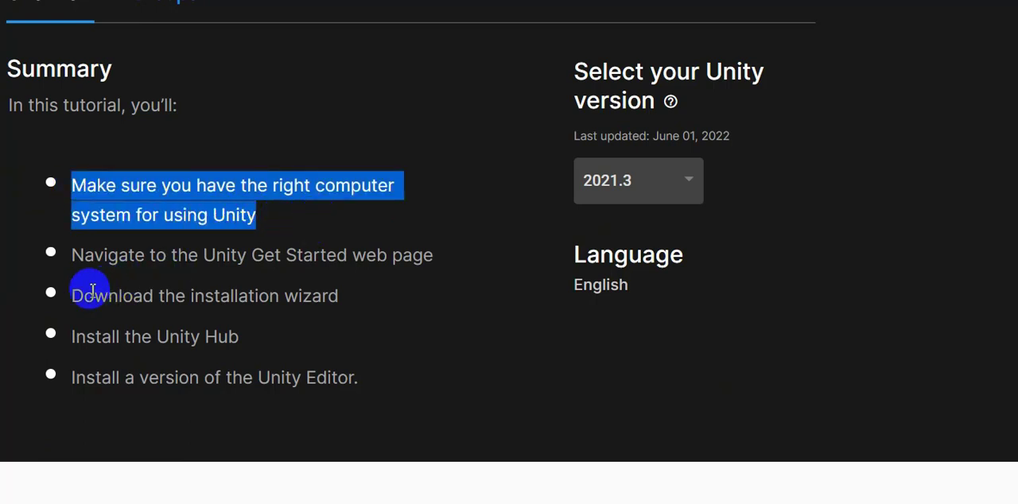
drag(79, 296, 381, 374)
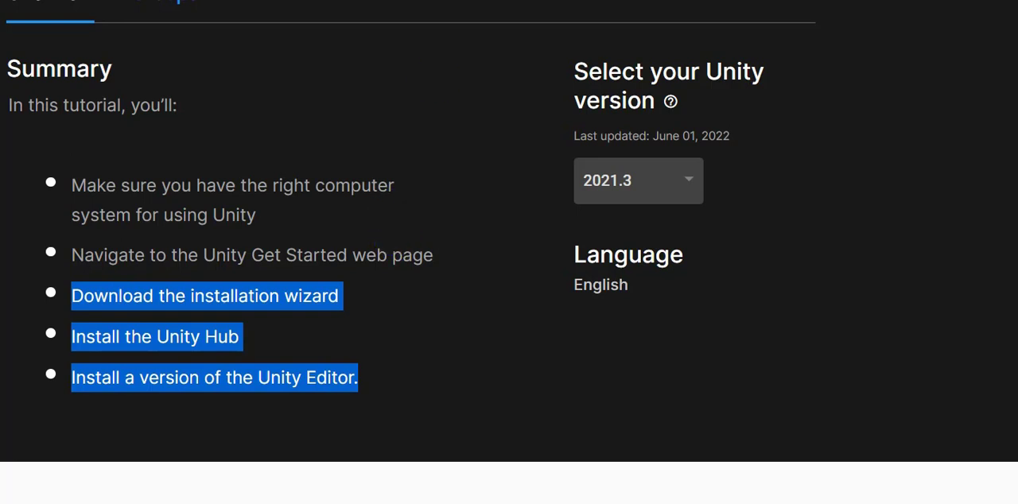
click(259, 222)
drag(258, 216, 79, 188)
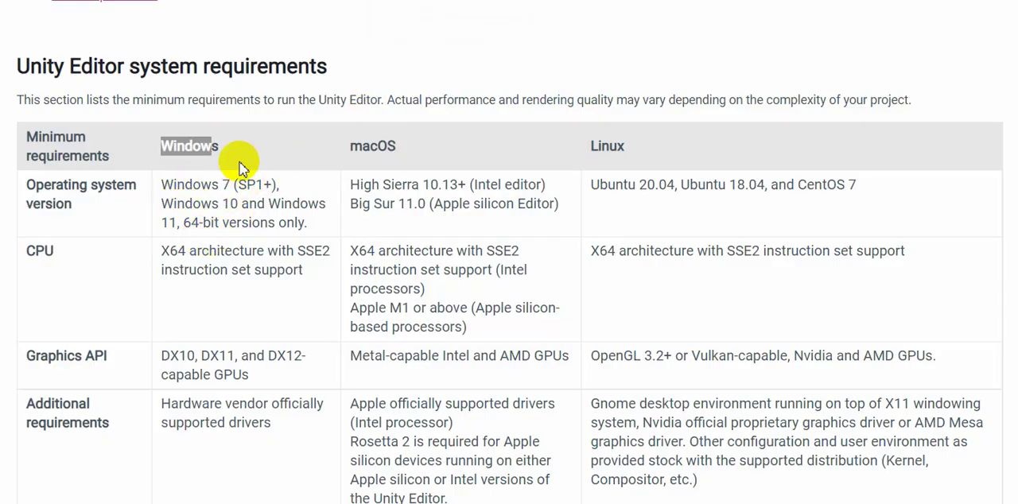
Examine the minimum Unity Editor system requirements table, including the additional hardware driver requirement for Windows.
click(167, 189)
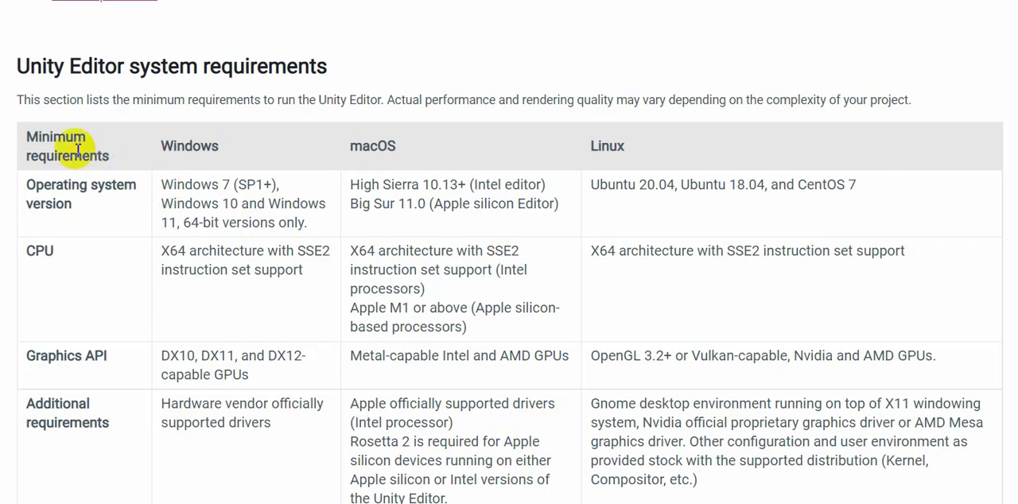
drag(15, 132, 128, 422)
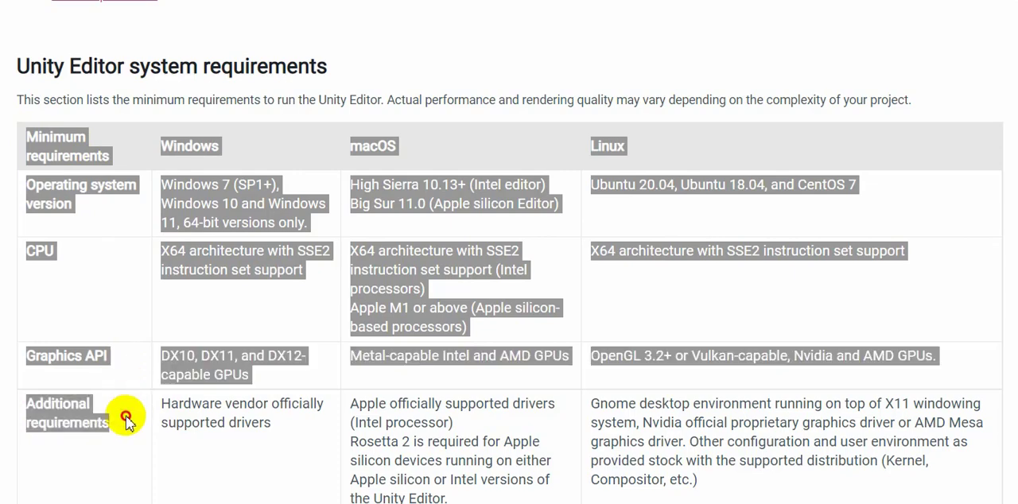
click(481, 143)
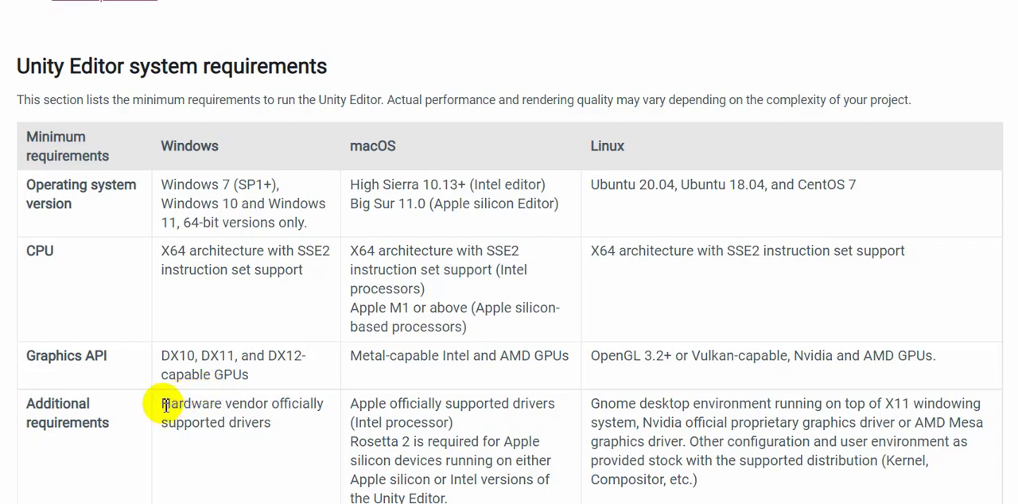
triple_click(199, 414)
click(273, 430)
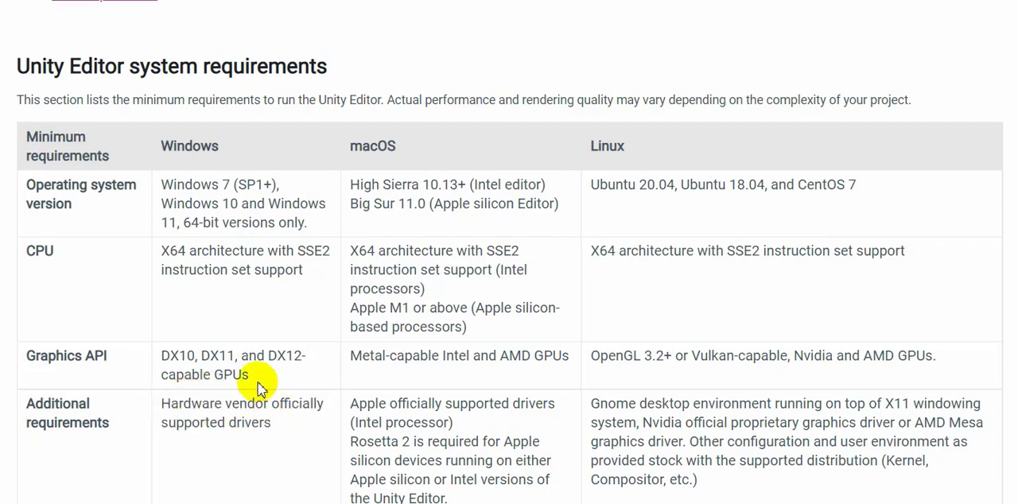
Review the Unity Player requirements for mobile, console and desktop, plus the XR platform requirements and other notes.
scroll(259, 387, down, 3)
scroll(260, 385, down, 10)
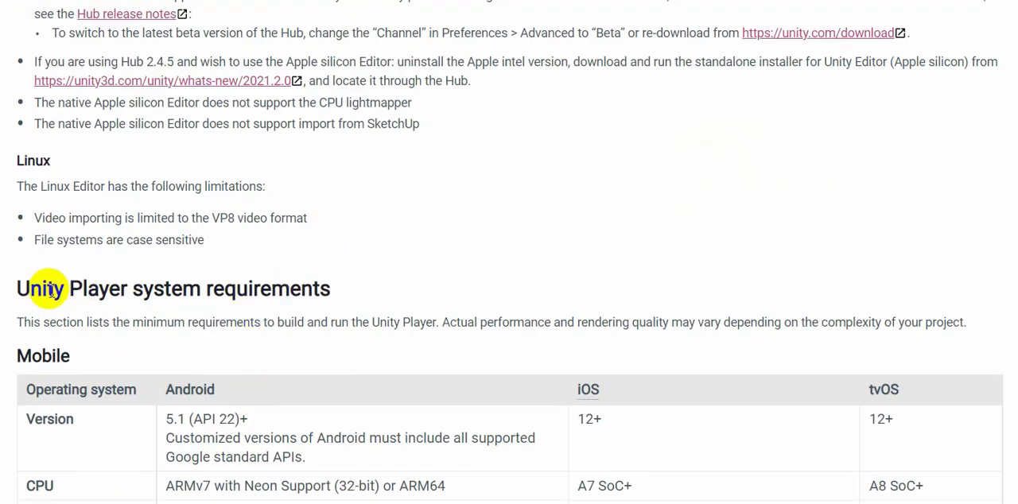
drag(16, 357, 86, 363)
scroll(235, 352, down, 2)
scroll(235, 352, down, 6)
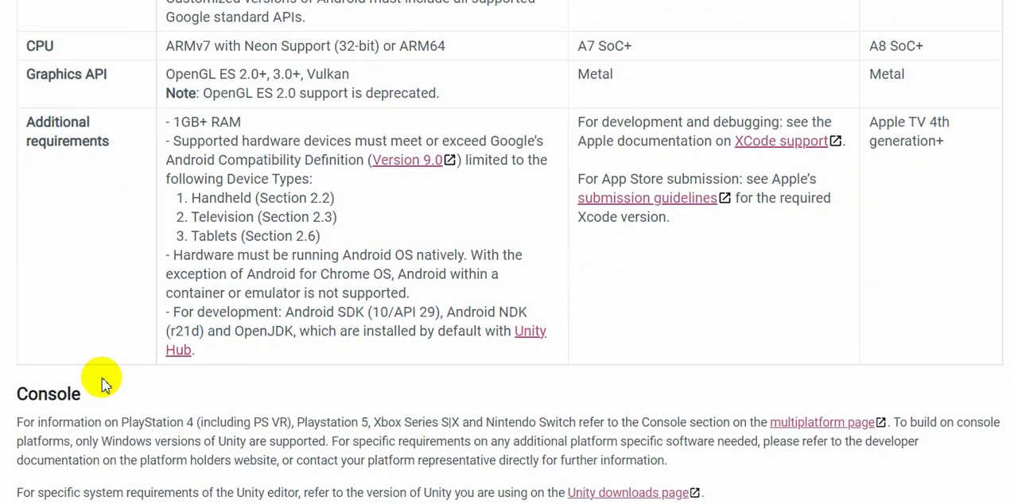
scroll(100, 382, down, 5)
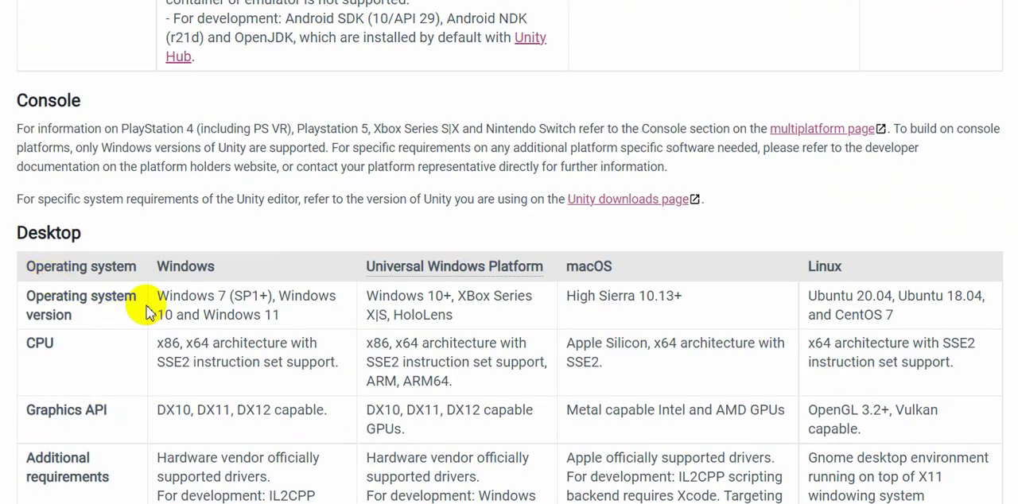
scroll(209, 350, down, 15)
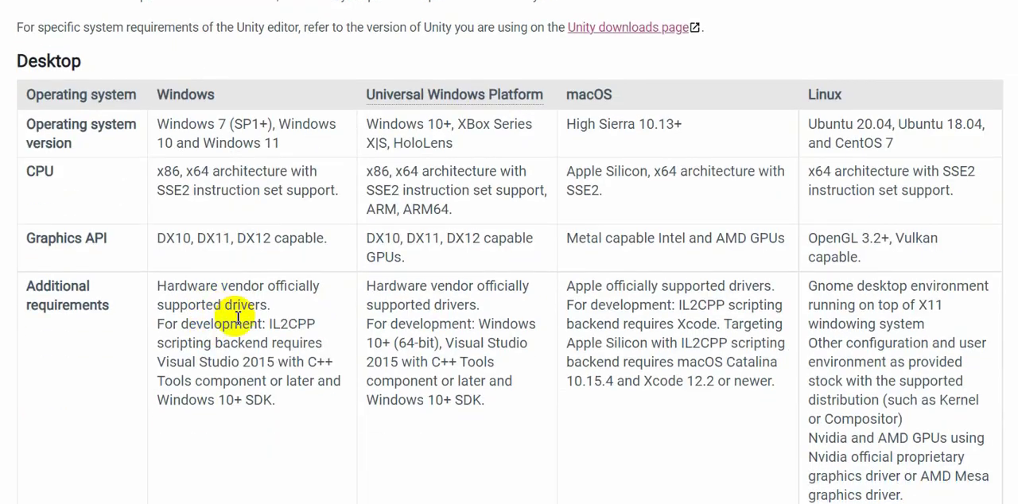
scroll(237, 320, down, 12)
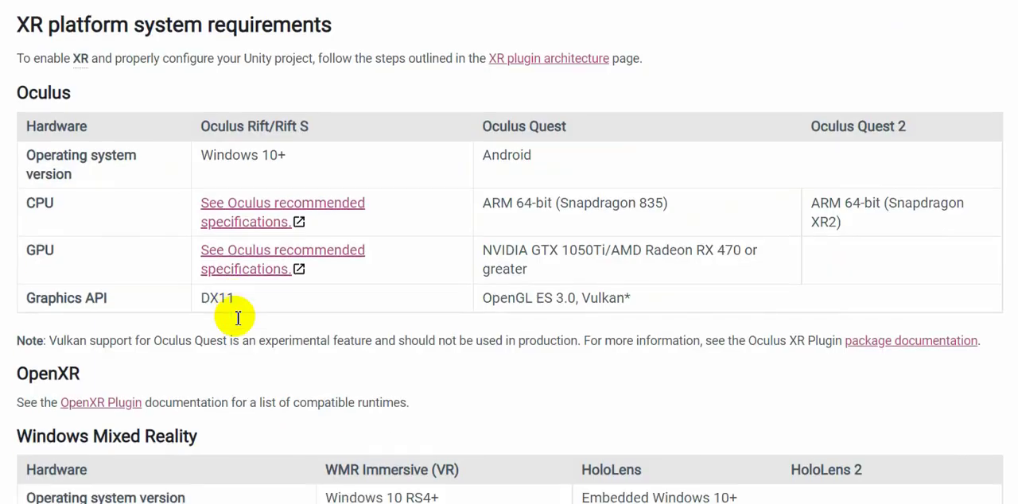
scroll(237, 322, down, 9)
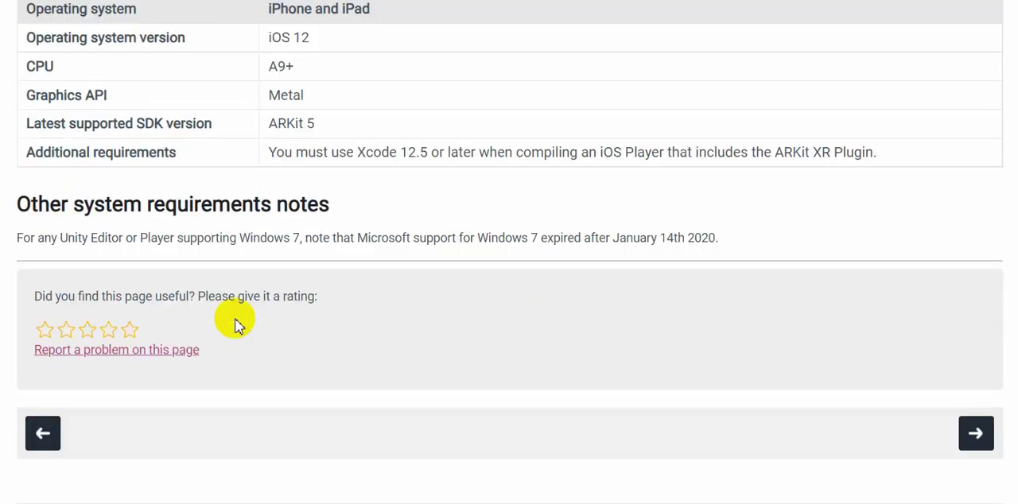
scroll(237, 322, up, 20)
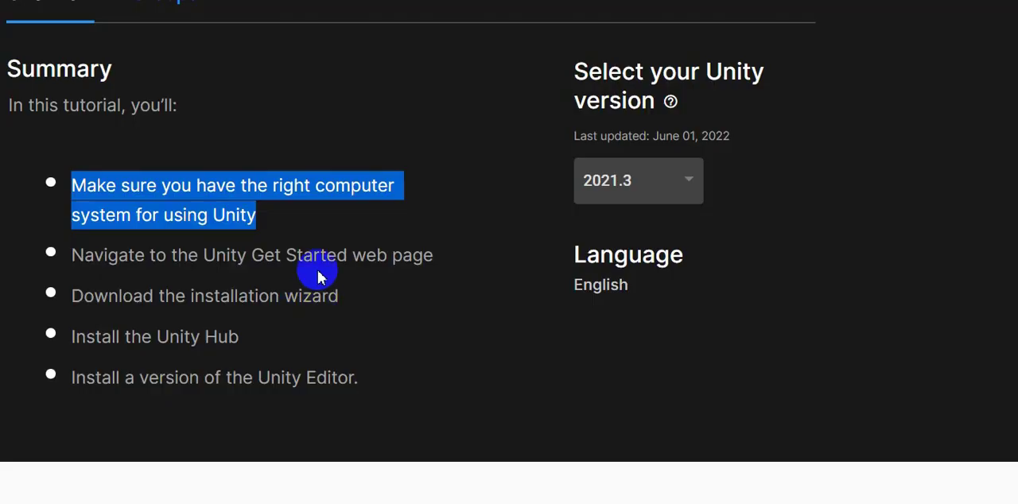
Read the tutorial's Overview and Before you begin sections through to the section on downloading the setup wizard.
scroll(310, 274, down, 8)
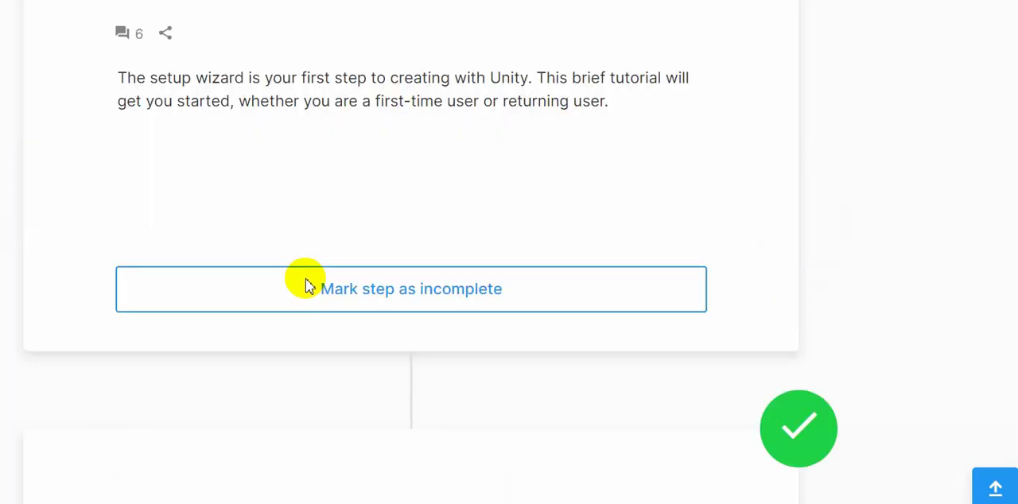
scroll(306, 281, up, 4)
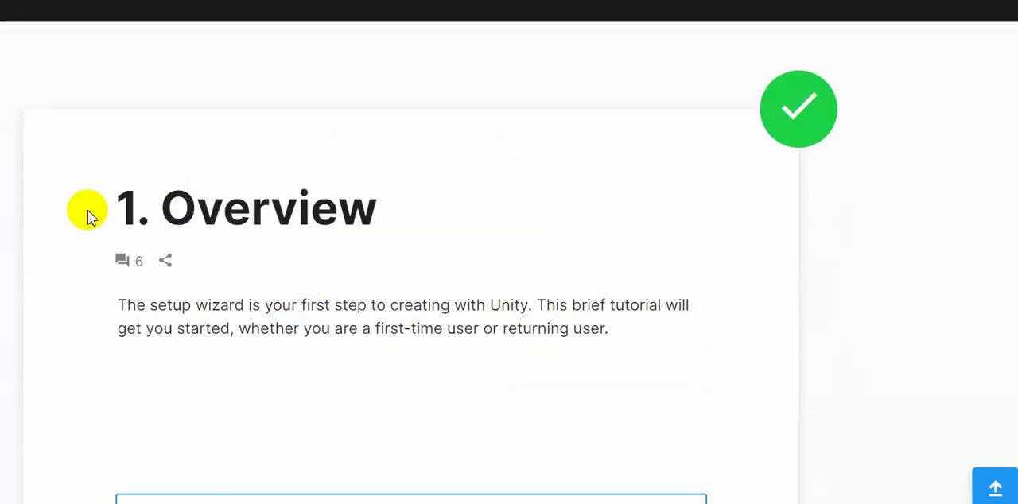
drag(89, 216, 141, 205)
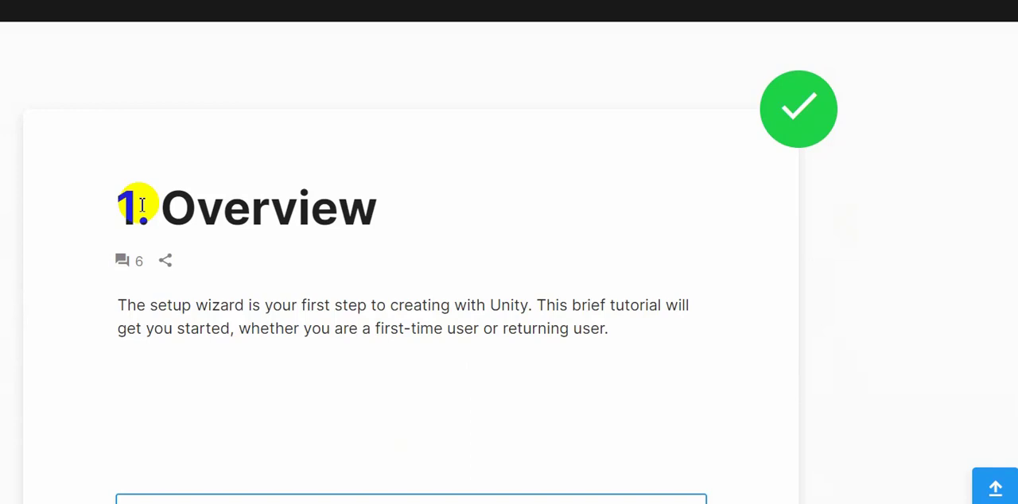
click(135, 188)
scroll(275, 213, down, 5)
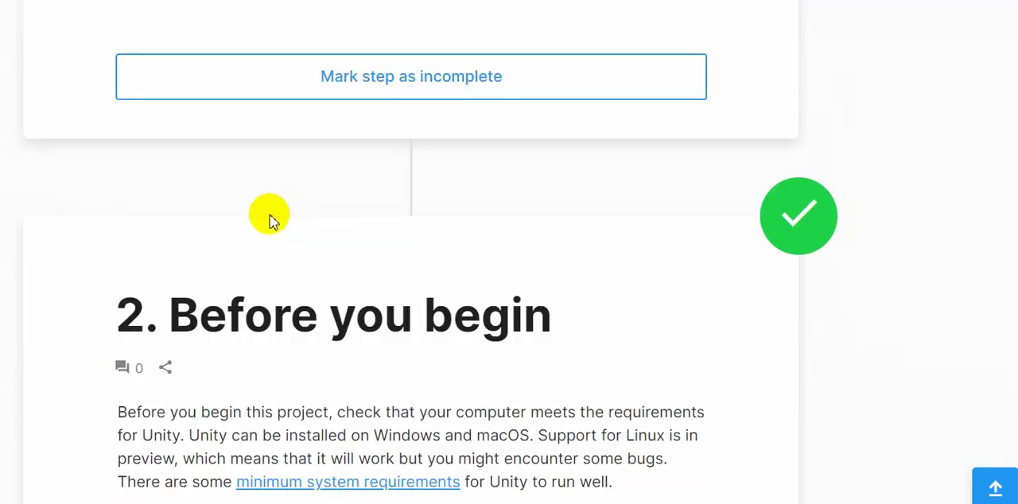
scroll(270, 221, down, 4)
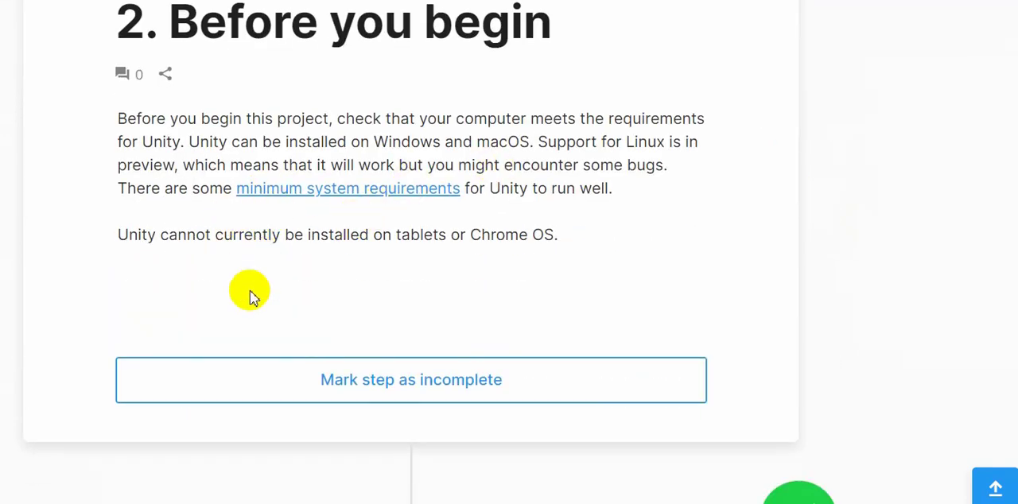
scroll(509, 303, down, 5)
scroll(377, 246, down, 2)
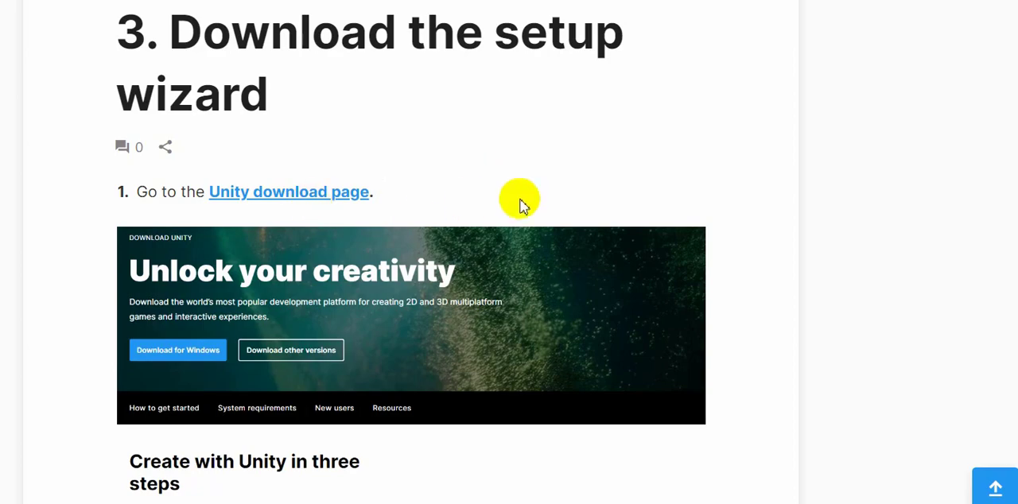
Enlarge the Unity download page picture in the setup wizard section to inspect it, and close the enlarged view.
scroll(477, 215, down, 3)
click(446, 213)
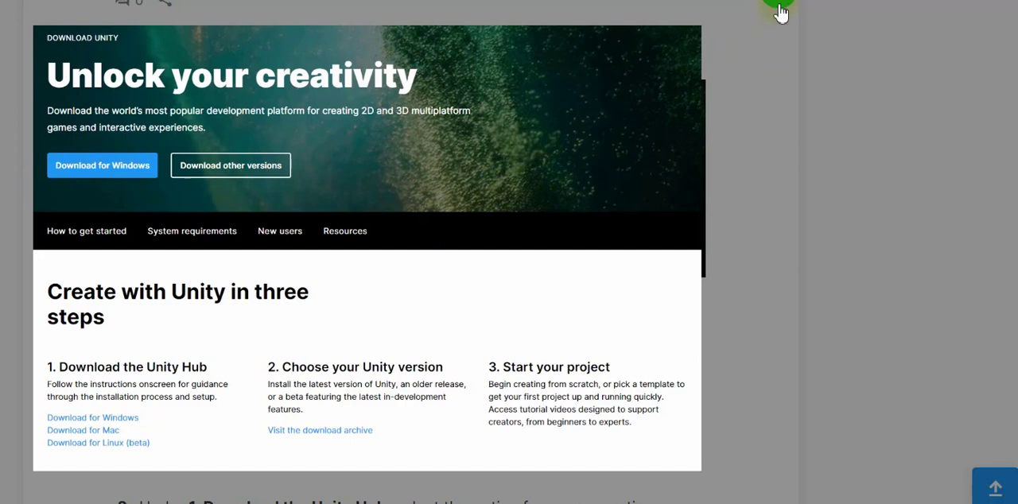
click(783, 11)
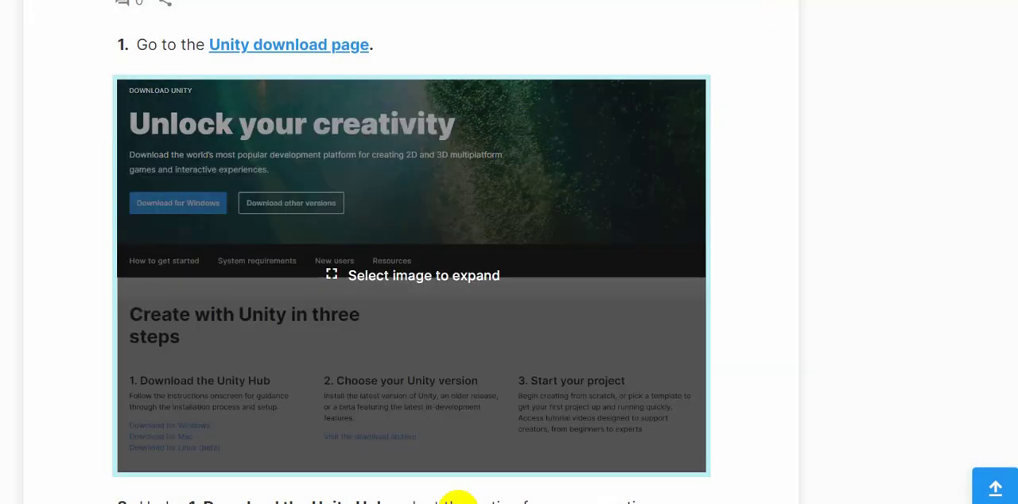
Read the instructions for downloading UnityHubSetup and for installing and launching the Unity Hub.
scroll(457, 308, down, 3)
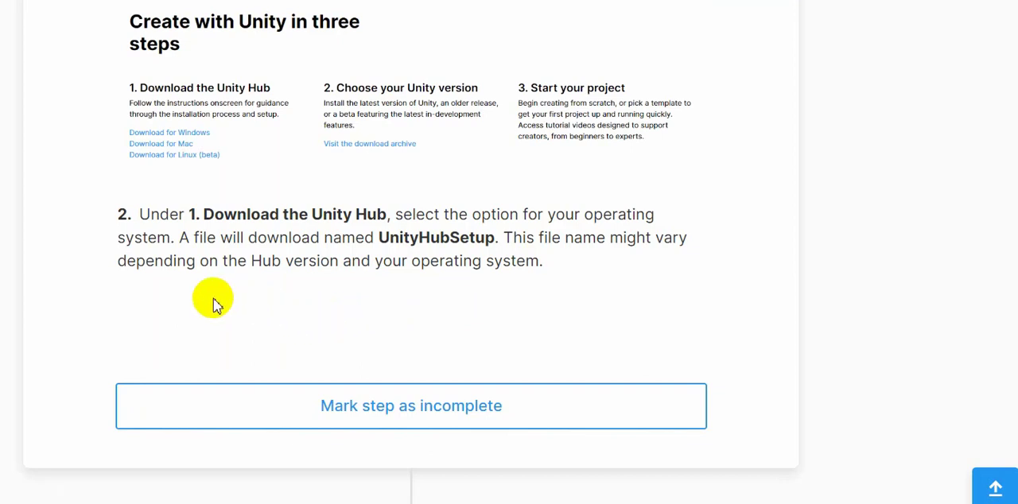
scroll(213, 302, down, 7)
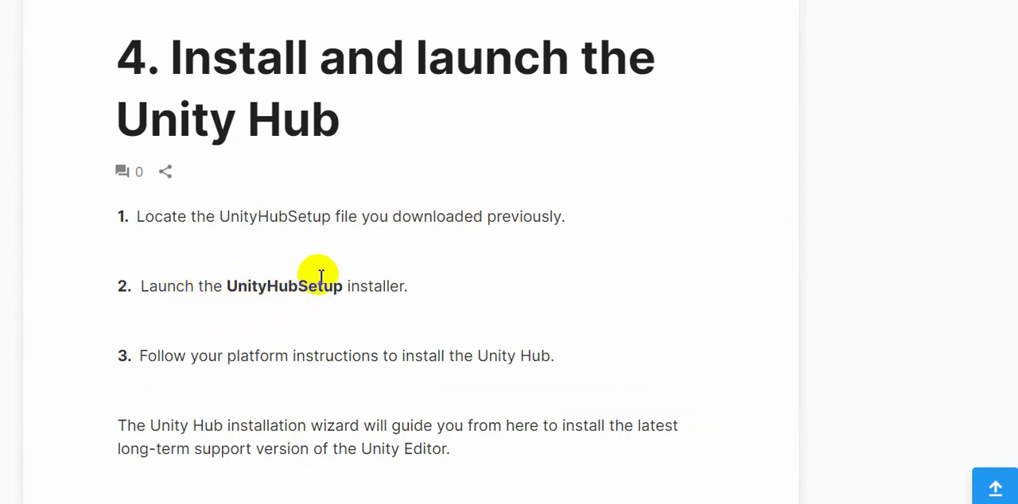
scroll(344, 274, down, 3)
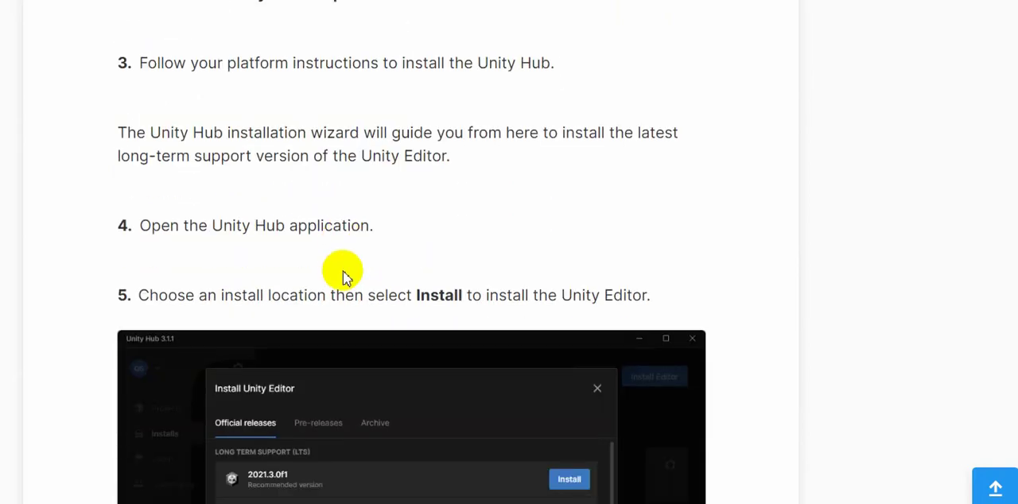
scroll(344, 274, up, 10)
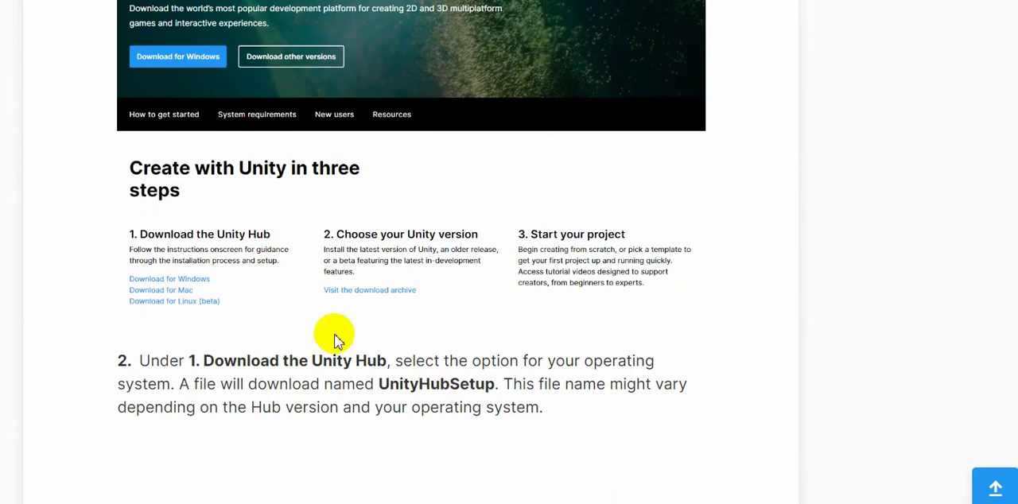
scroll(334, 337, up, 6)
scroll(393, 205, up, 2)
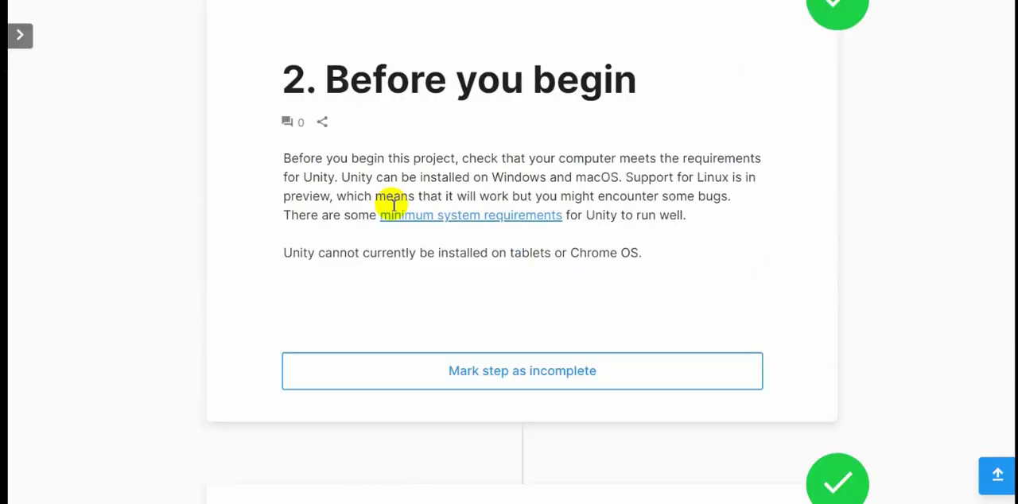
Open the Unity download page linked in the tutorial's Download the setup wizard section.
scroll(394, 205, down, 4)
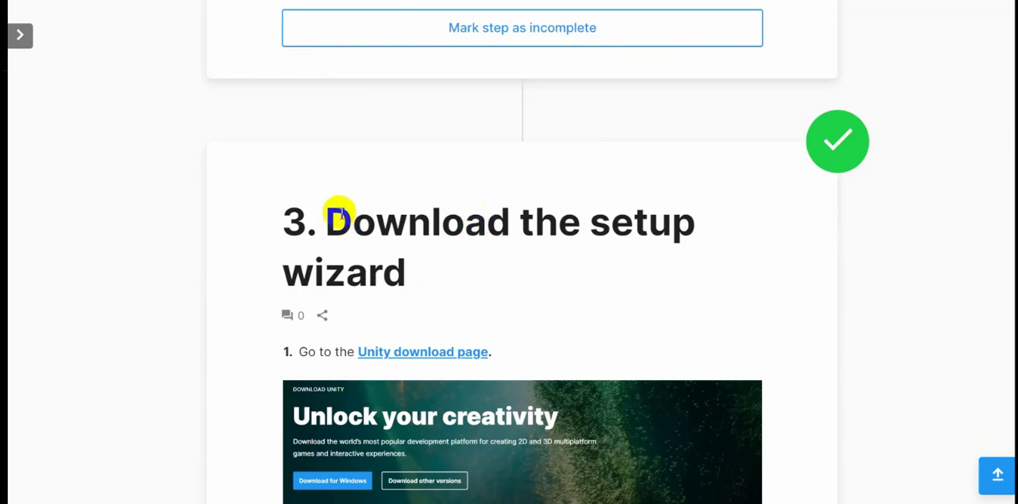
scroll(393, 213, down, 2)
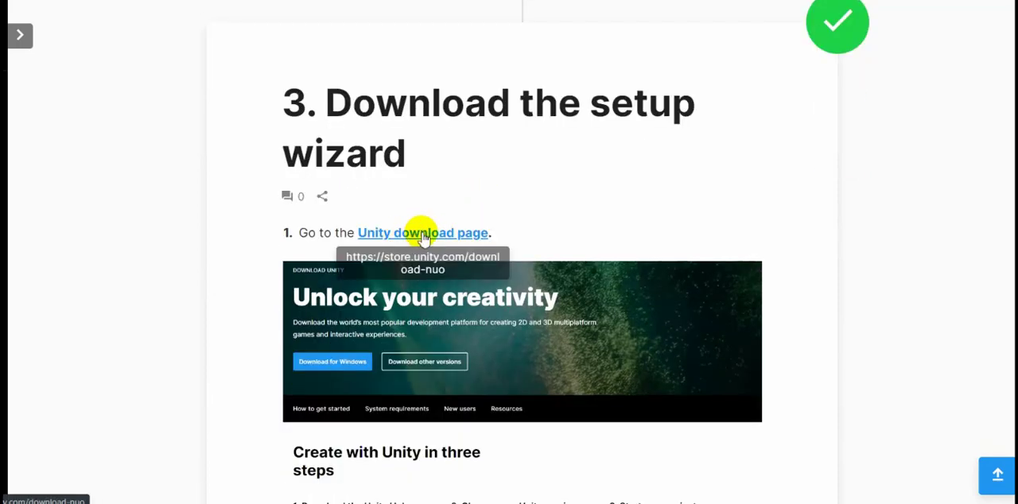
click(422, 233)
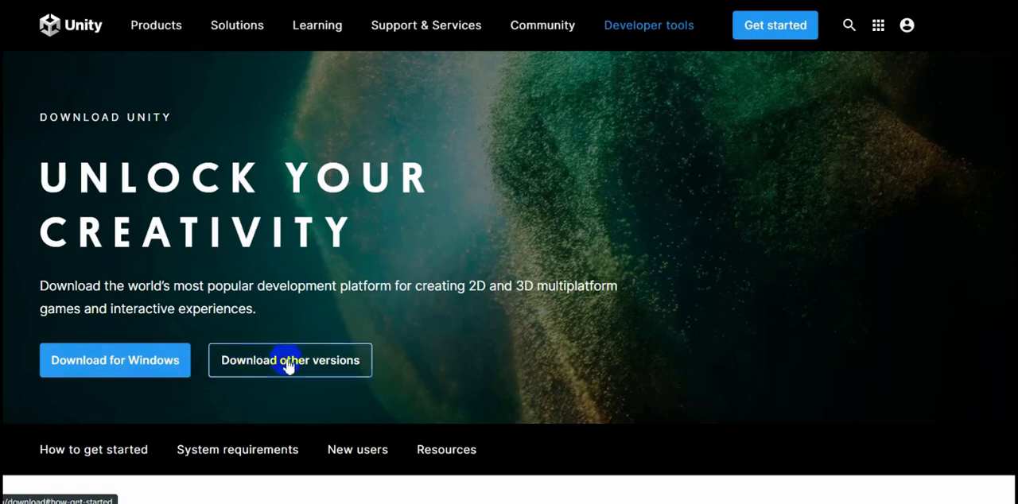
Download the Unity Hub installer for Windows and show the browser's full list of downloads.
scroll(497, 184, down, 2)
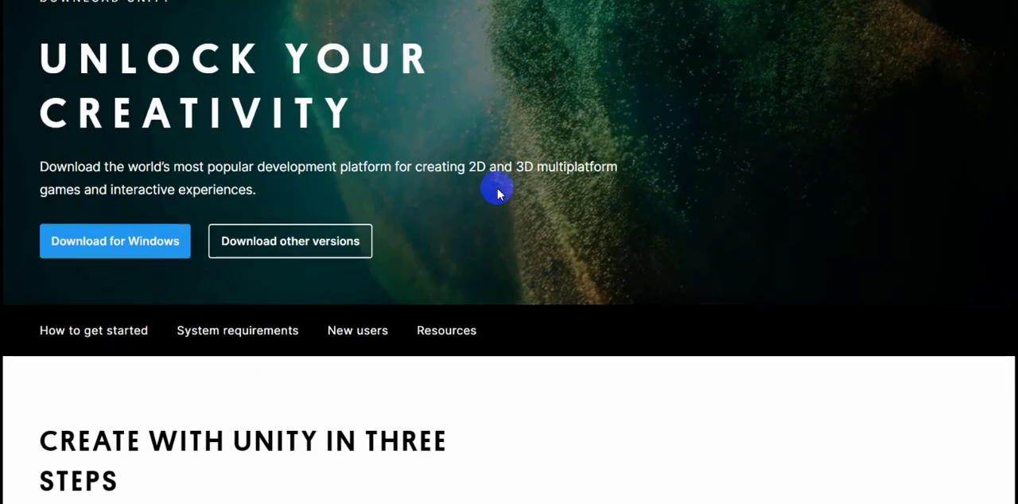
click(133, 248)
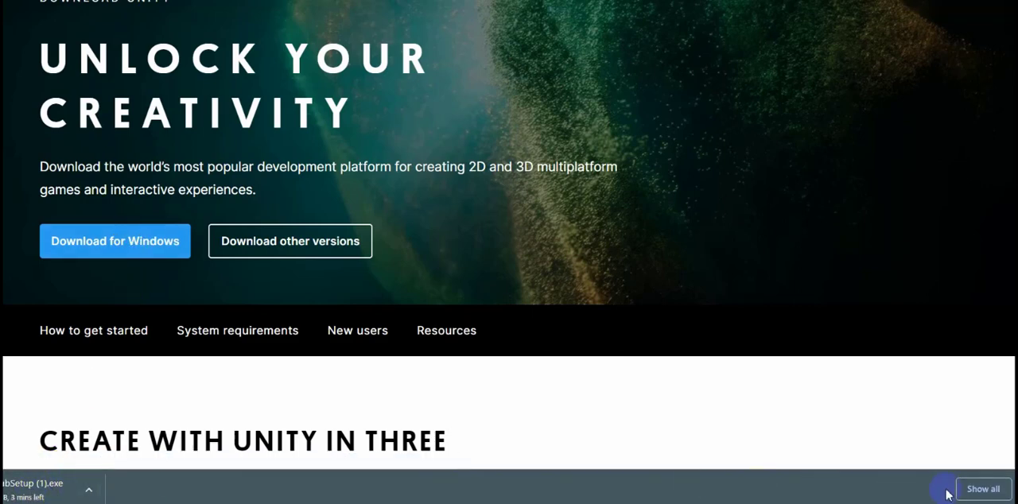
click(983, 489)
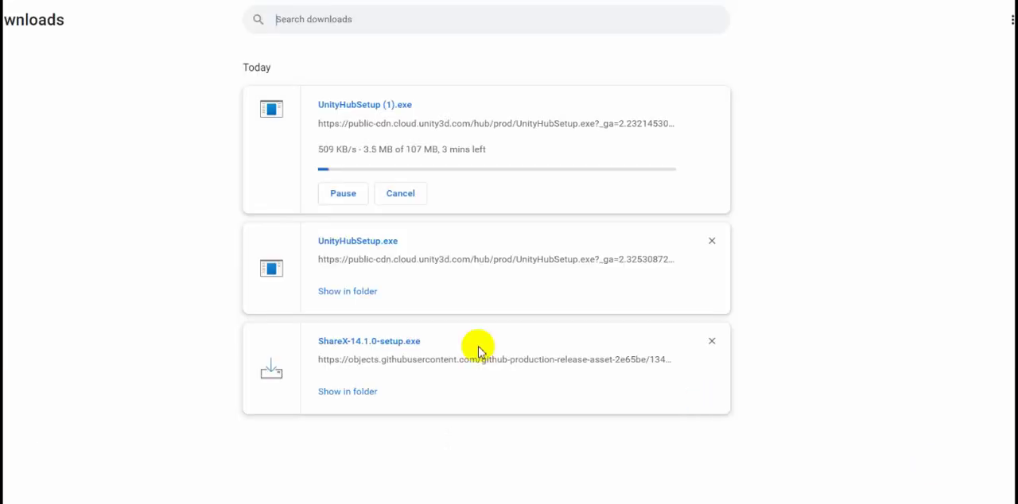
Pause the UnityHubSetup (1).exe download, launch the existing UnityHubSetup.exe from its folder, and close the setup wizard at the license agreement.
click(337, 194)
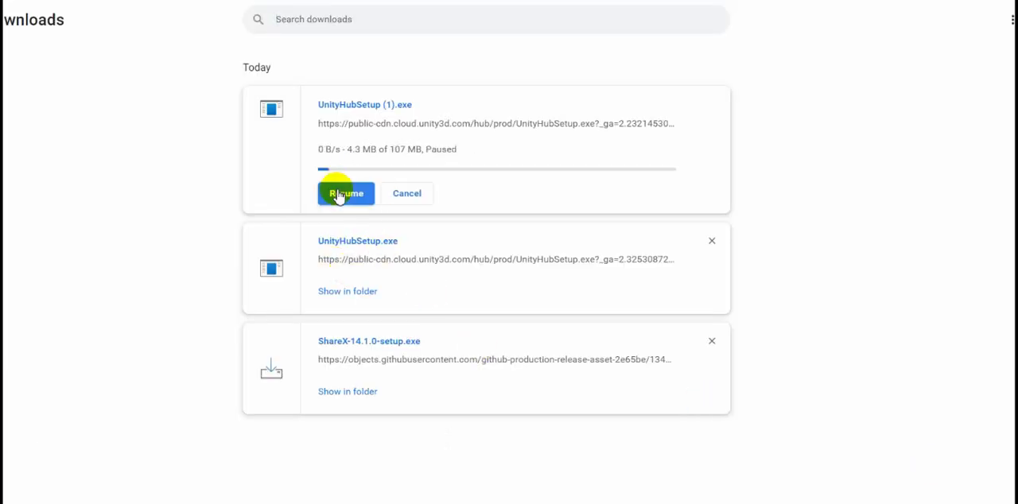
click(354, 292)
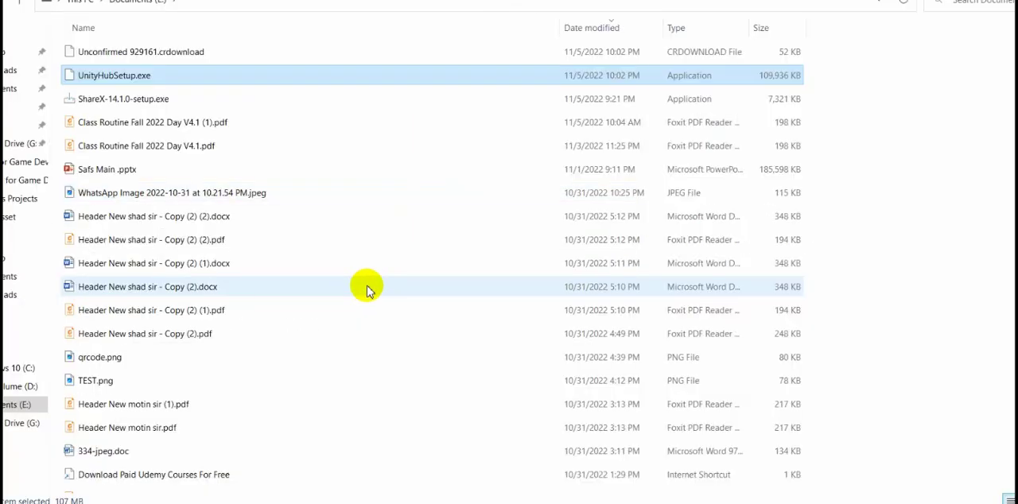
double_click(144, 76)
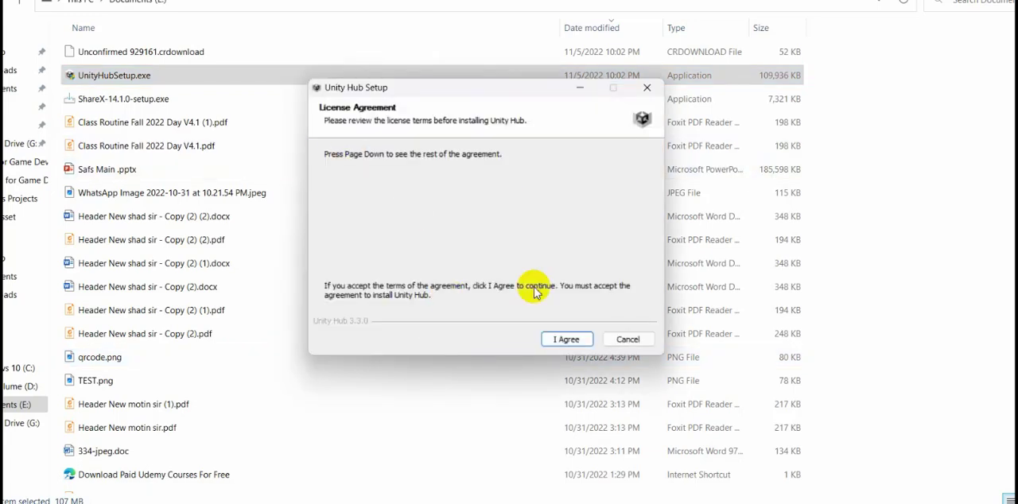
click(647, 86)
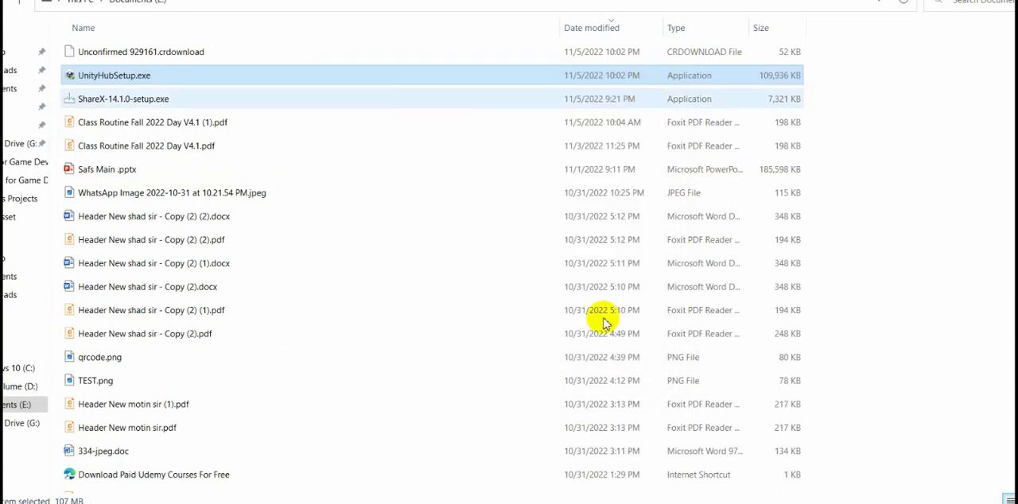
Switch to Unity Hub and review the modules offered for the installed Unity 2021.3.9f1 editor.
click(629, 503)
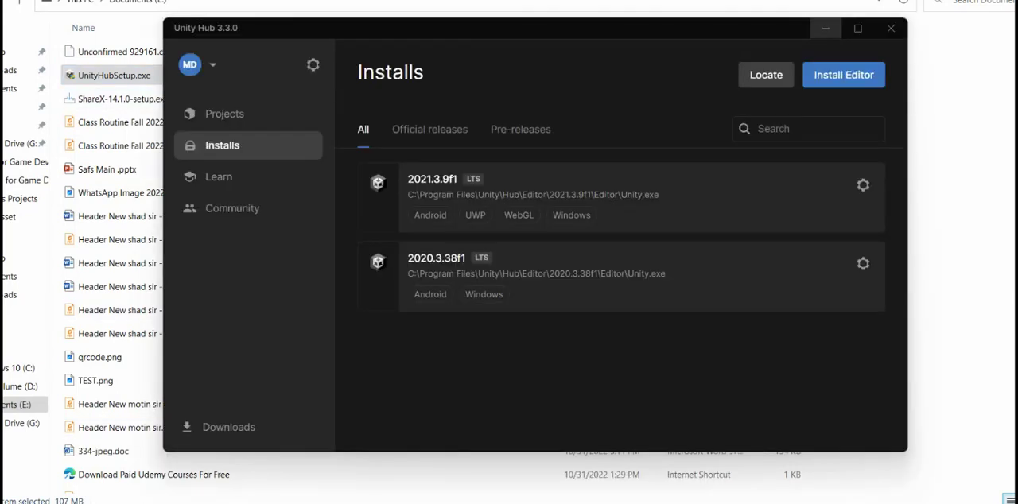
click(227, 114)
click(229, 144)
click(867, 193)
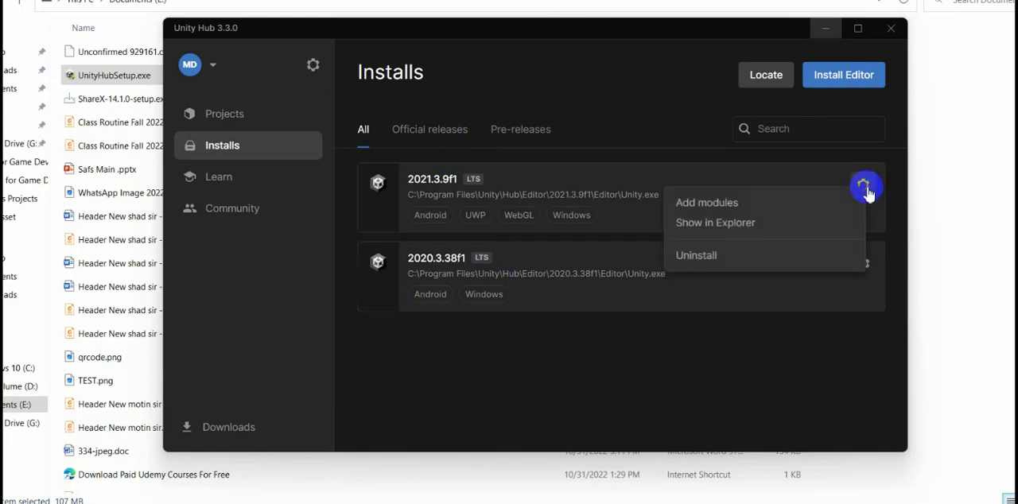
click(769, 206)
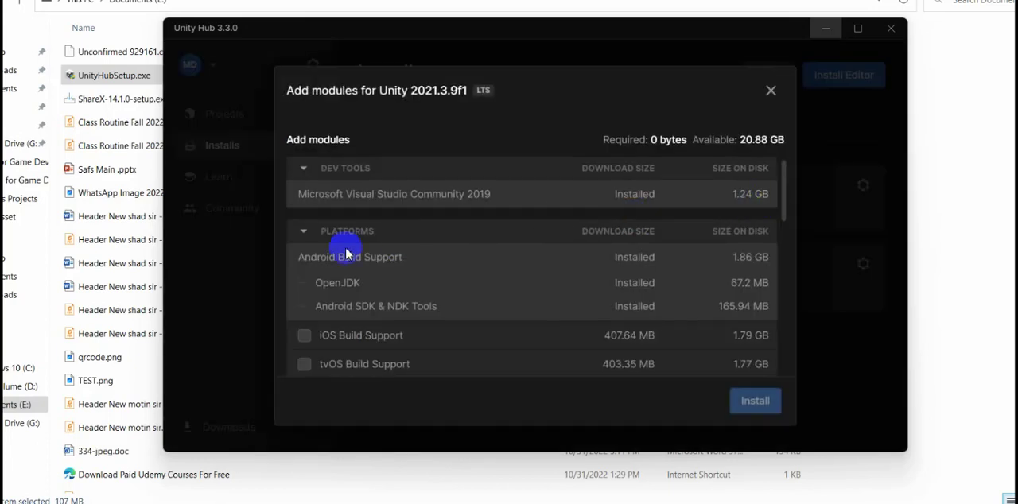
scroll(363, 289, down, 5)
scroll(358, 297, up, 2)
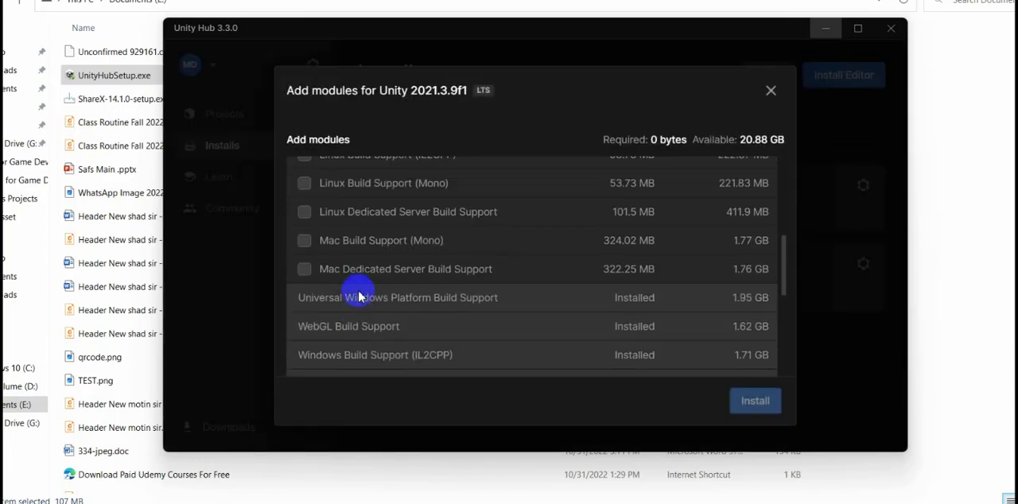
Select Mac Dedicated Server Build Support for Unity 2021.3.9f1, clear it again, and close the add-modules dialog.
click(304, 270)
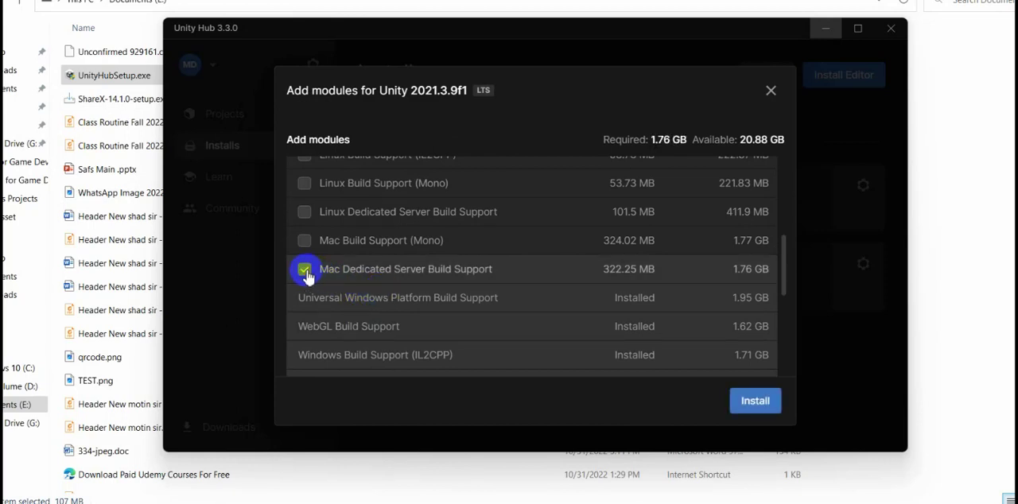
click(754, 403)
click(303, 269)
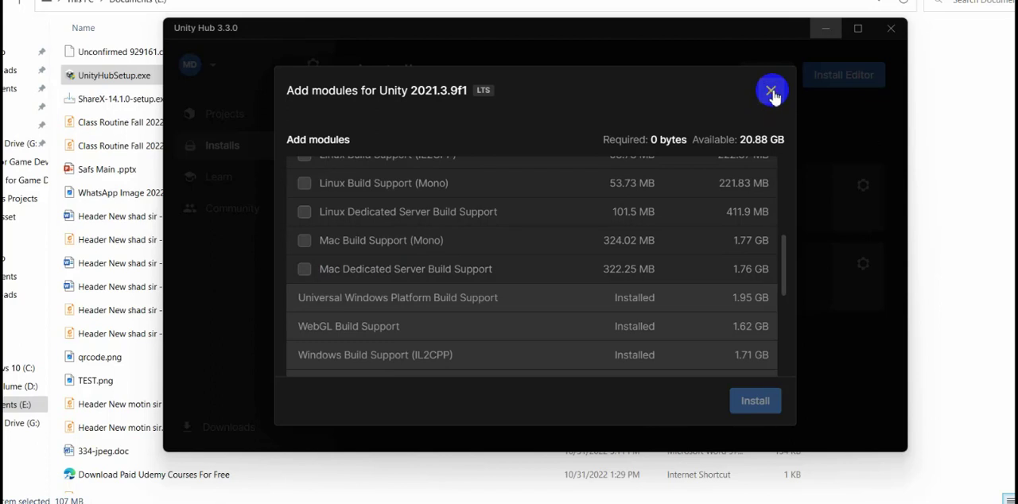
click(771, 99)
Choose the 2021.3.12f1 LTS editor for installation and include Android Build Support with OpenJDK and Android SDK & NDK Tools.
click(848, 79)
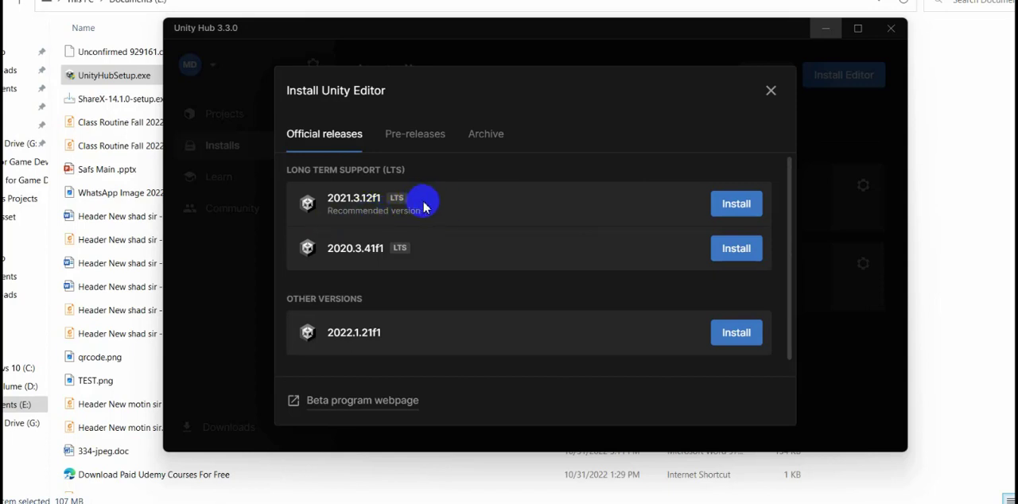
click(739, 206)
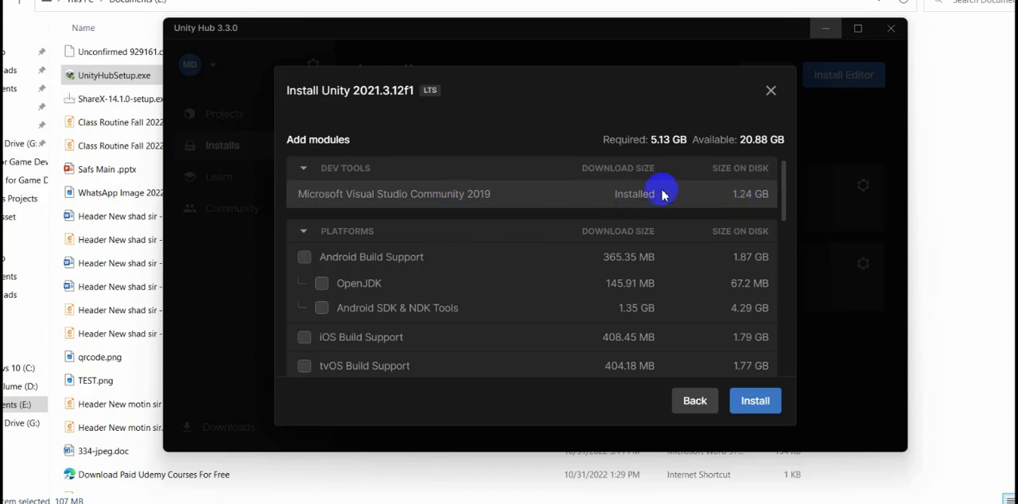
scroll(488, 223, down, 5)
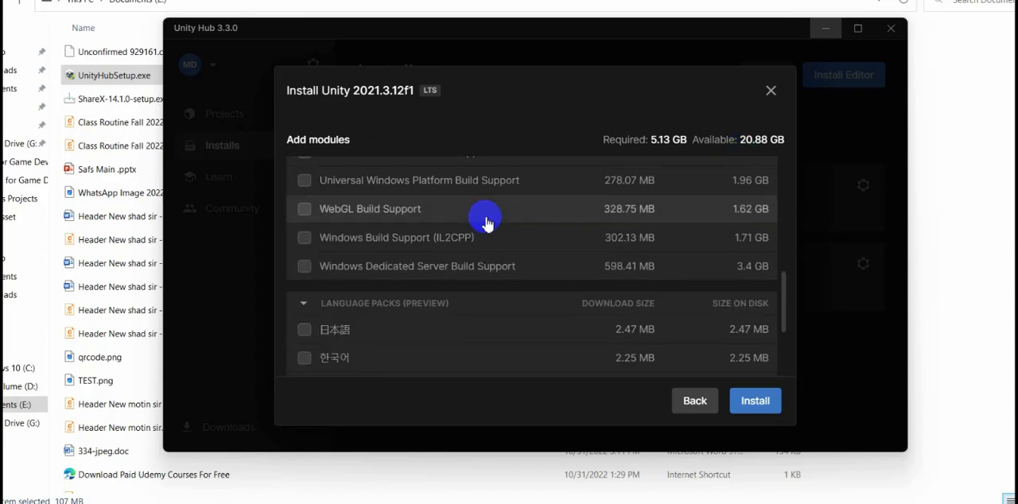
scroll(488, 224, down, 3)
scroll(470, 227, up, 10)
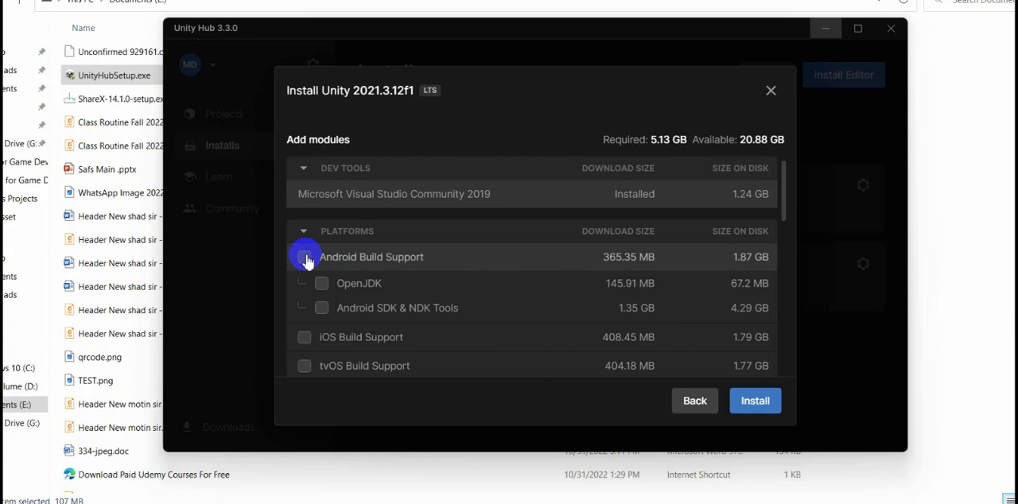
click(346, 313)
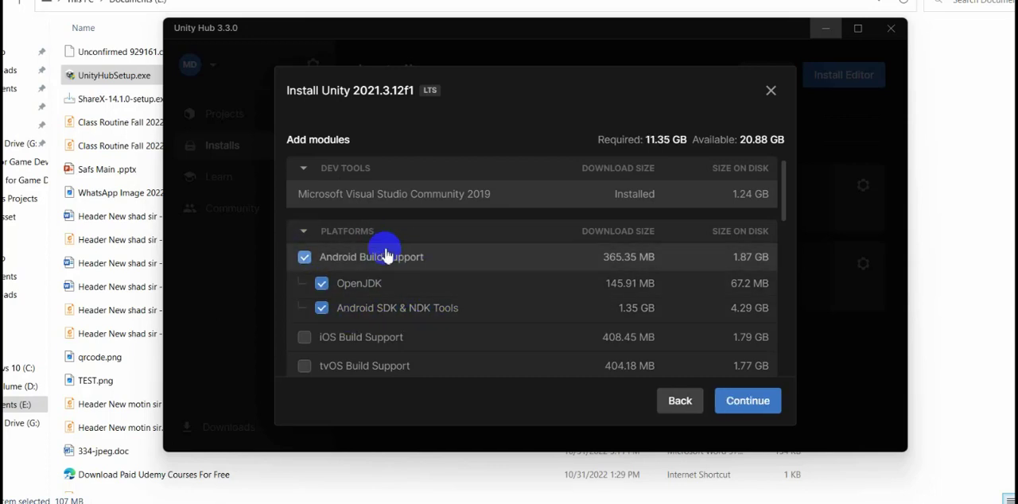
Add Universal Windows Platform, WebGL, Windows (IL2CPP) and Windows Dedicated Server Build Support plus Documentation to the 2021.3.12f1 installation.
scroll(469, 278, down, 10)
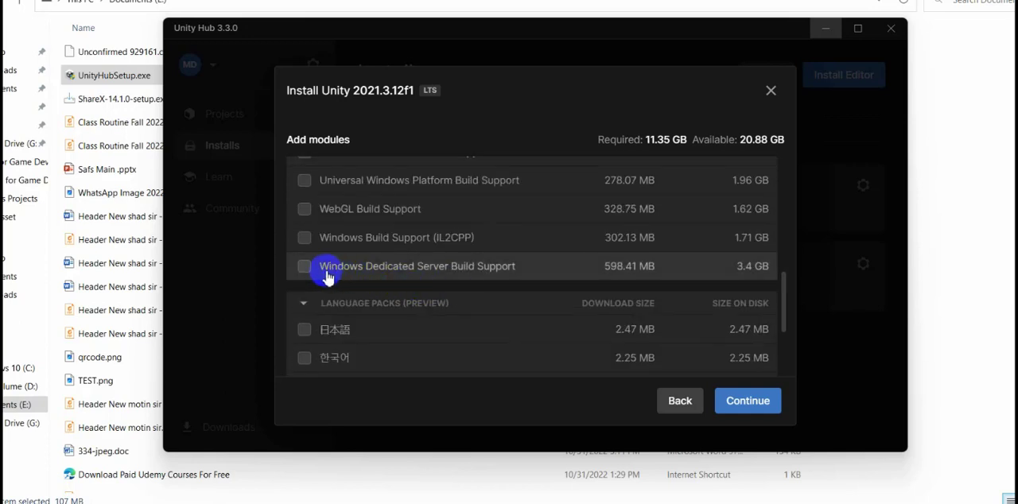
scroll(362, 284, up, 3)
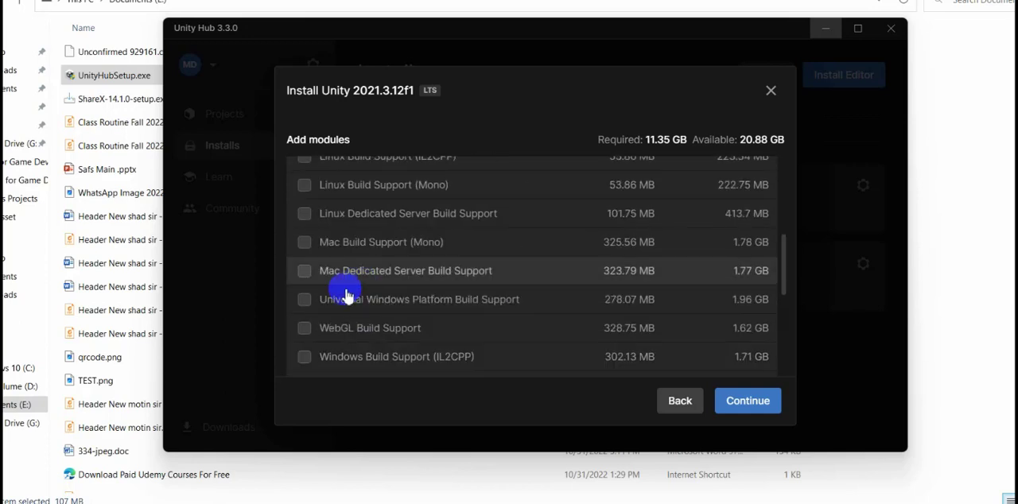
click(304, 328)
click(304, 355)
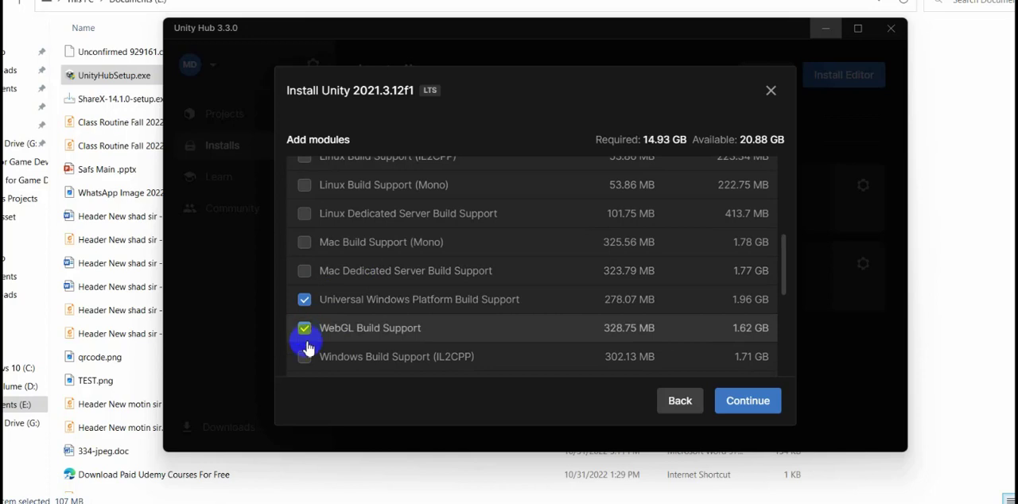
scroll(352, 322, down, 3)
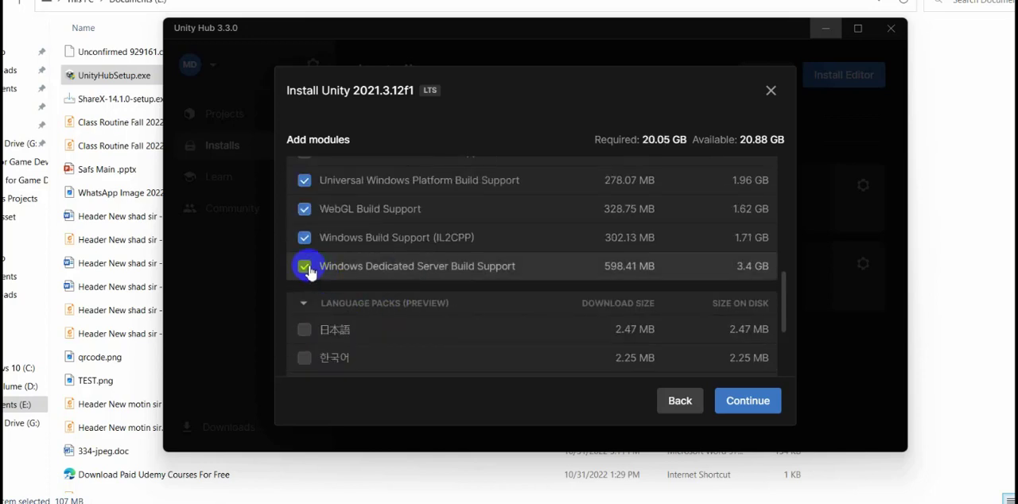
scroll(430, 266, down, 3)
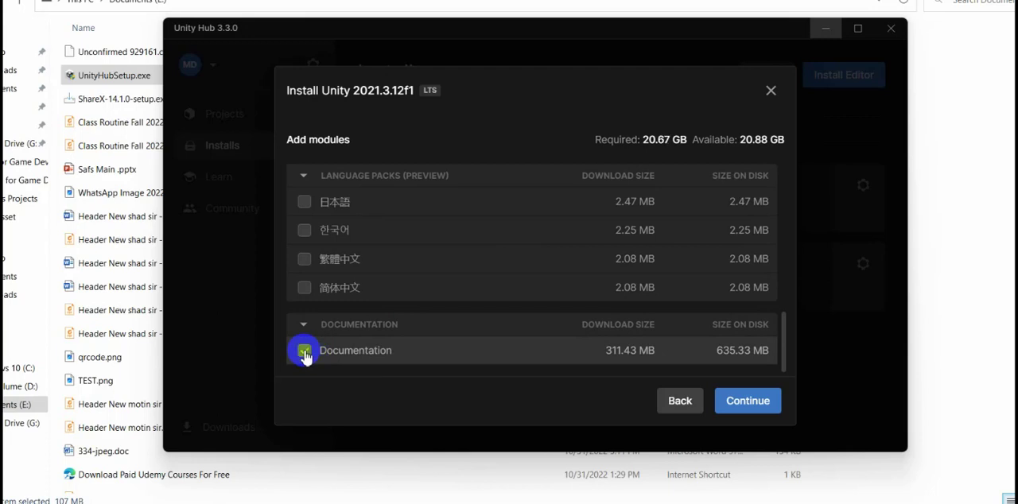
scroll(443, 357, up, 6)
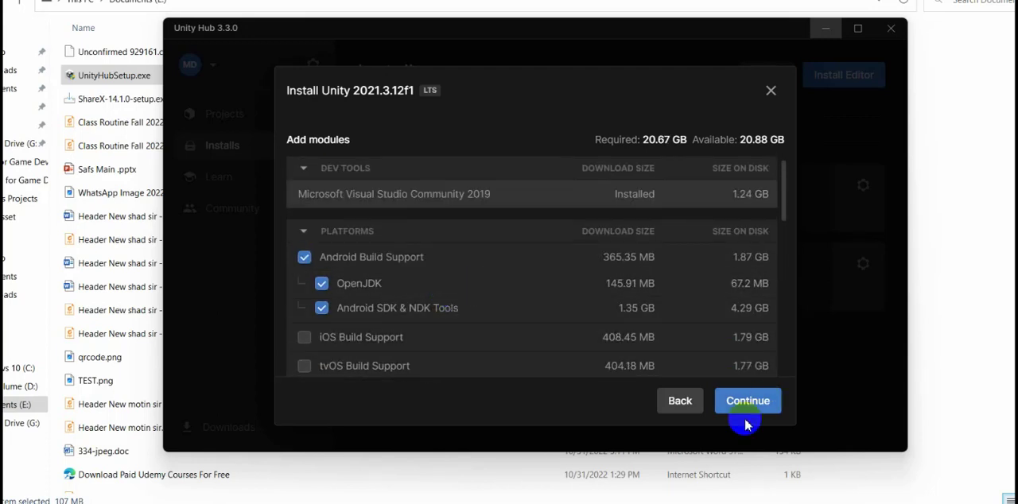
Accept Google's Android SDK and NDK license terms and start installing Unity 2021.3.12f1 with the selected modules.
click(745, 403)
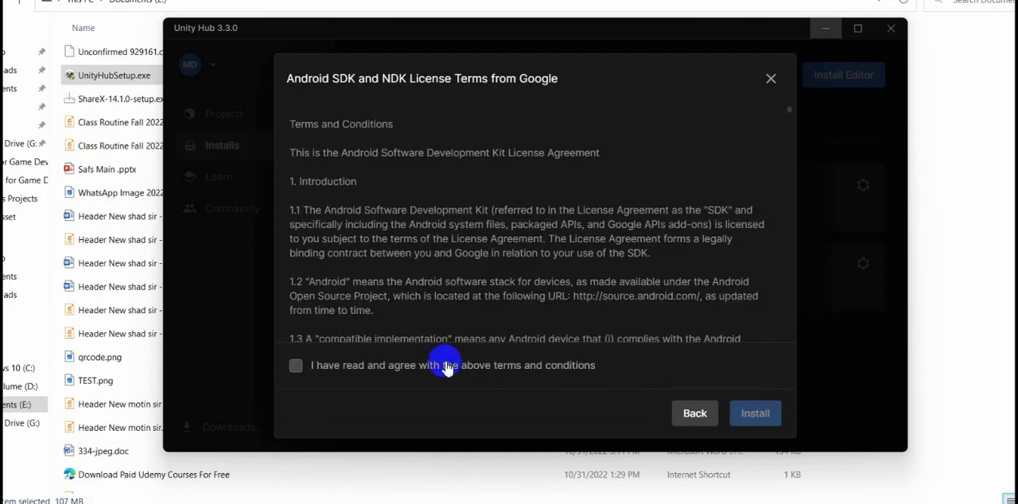
click(445, 366)
click(757, 416)
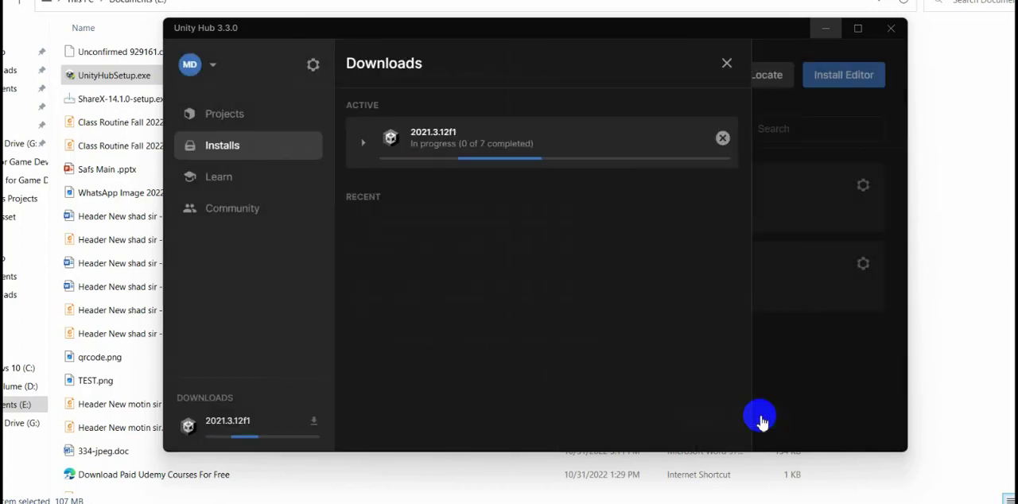
Expand the 2021.3.12f1 download and review the progress of its individual components.
click(367, 144)
scroll(601, 262, down, 3)
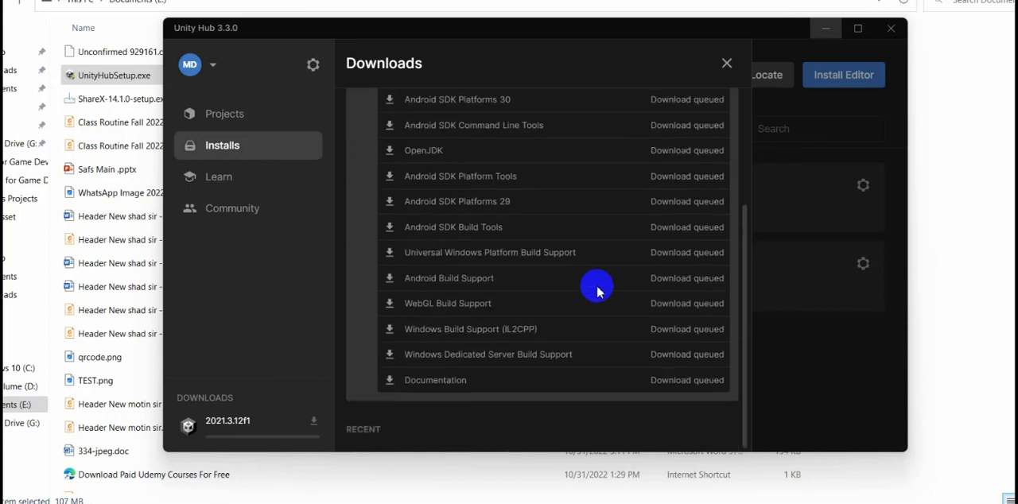
scroll(509, 354, up, 3)
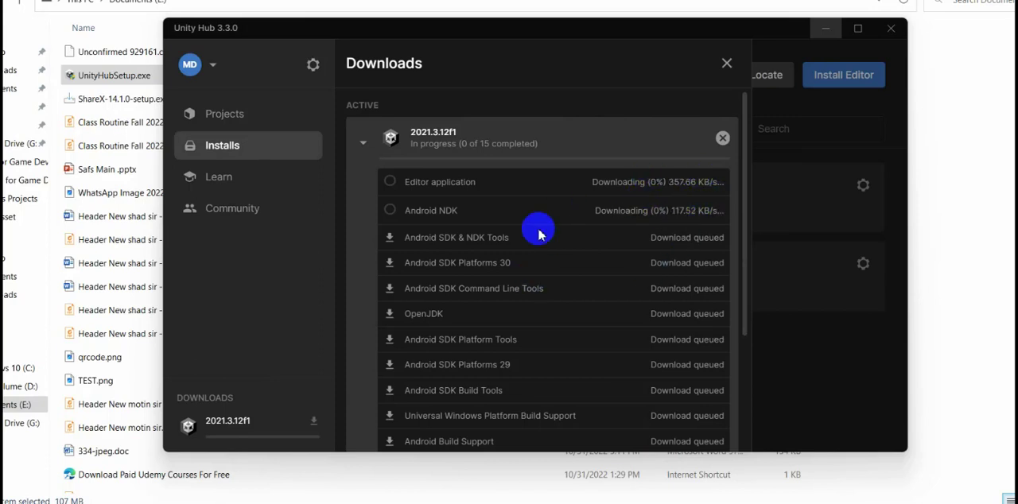
scroll(613, 287, down, 3)
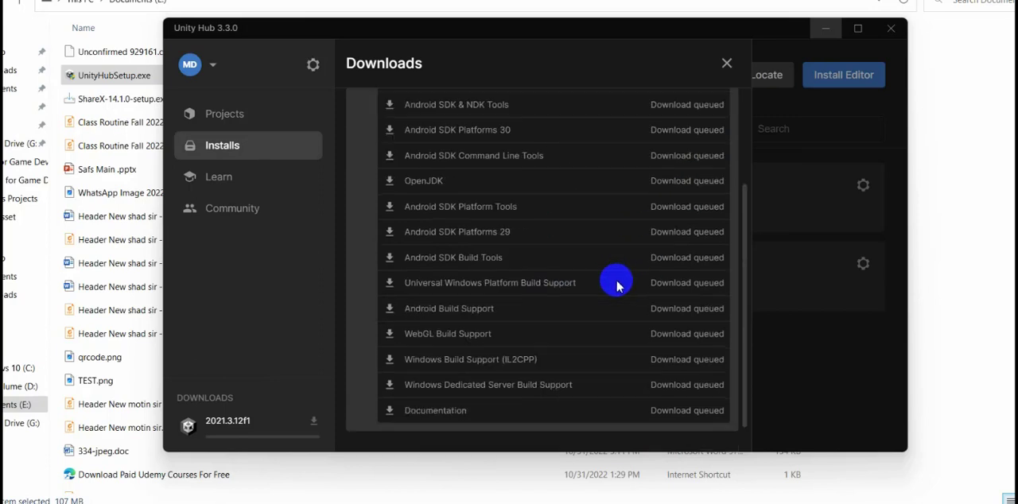
scroll(604, 253, up, 3)
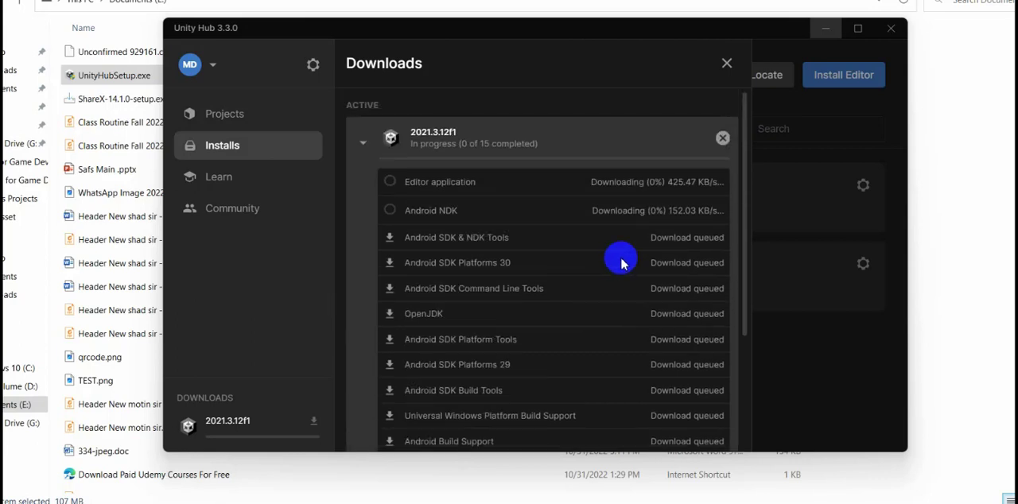
Cancel all pending 2021.3.12f1 downloads, including the remaining Android components, and close the downloads list.
click(722, 140)
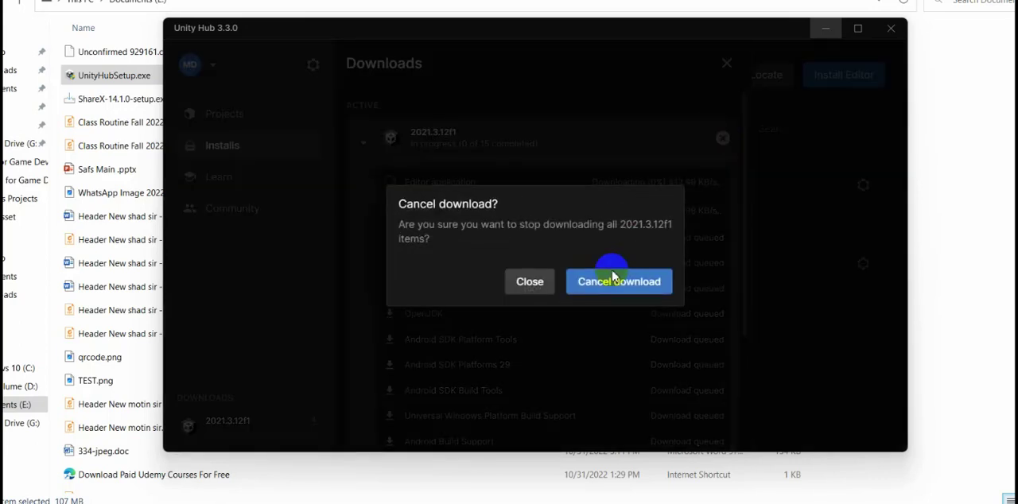
click(601, 285)
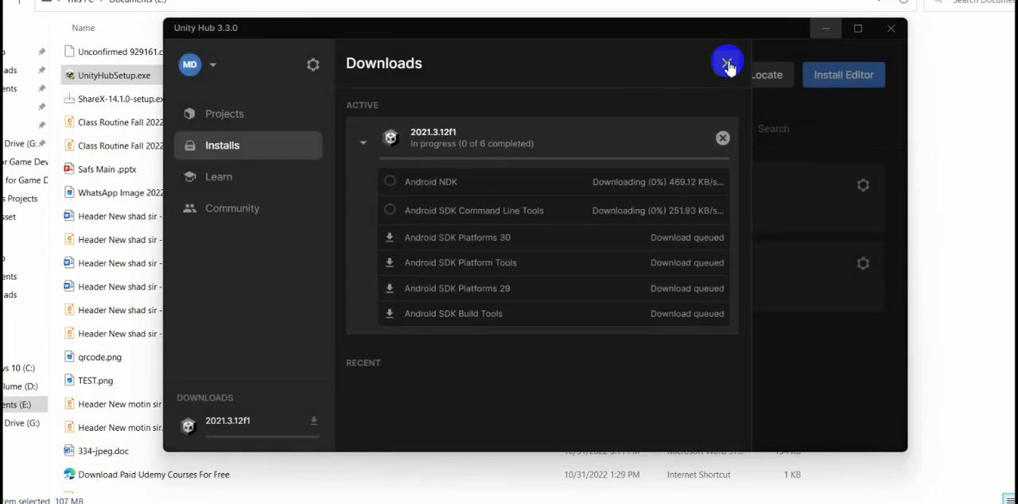
click(722, 138)
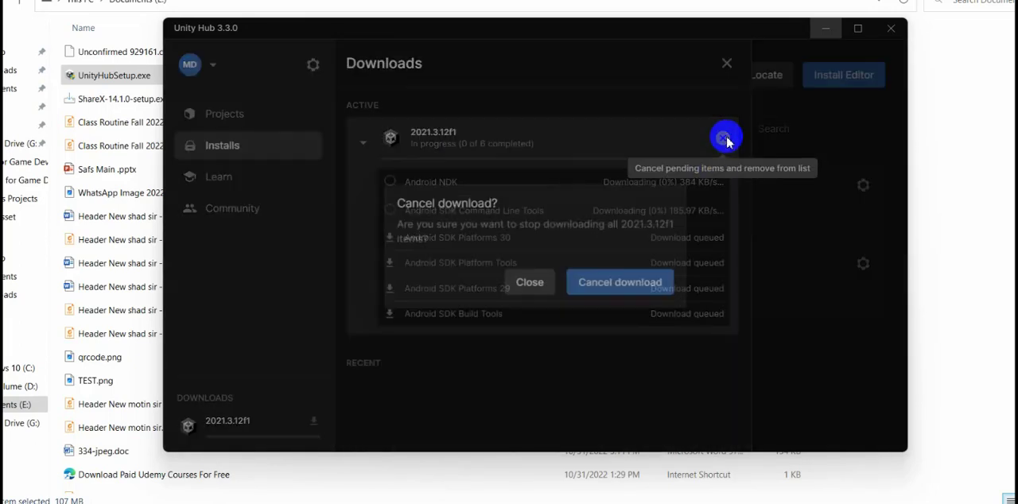
click(605, 282)
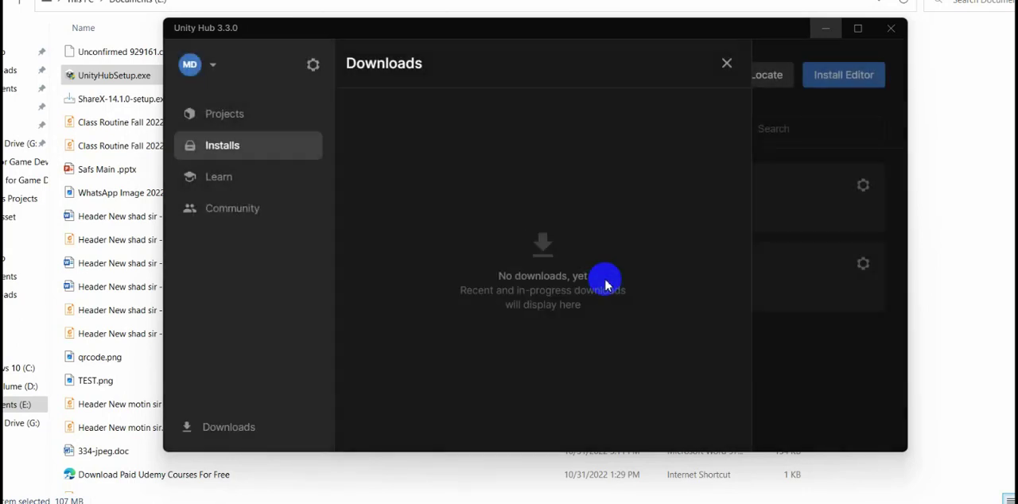
click(726, 62)
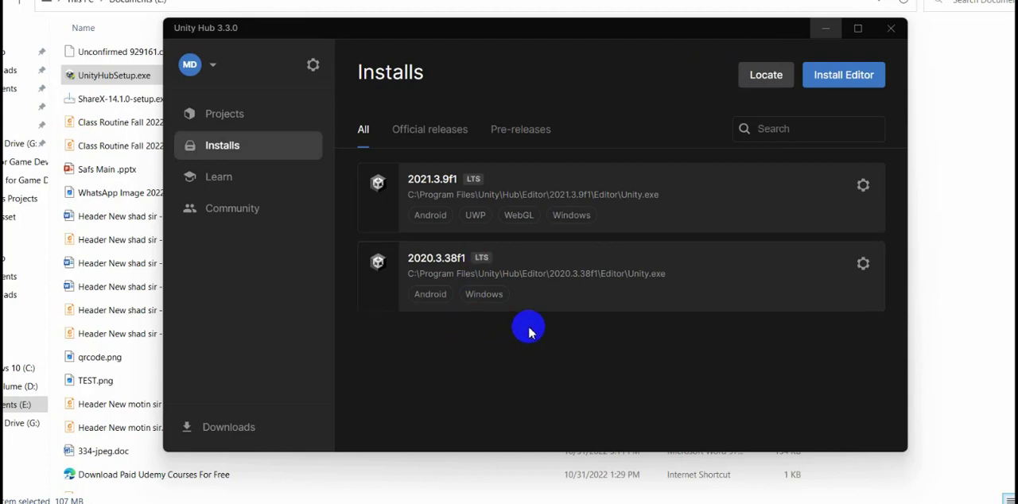
View the Projects page in Unity Hub and return to the list of installed editors.
click(242, 119)
click(233, 137)
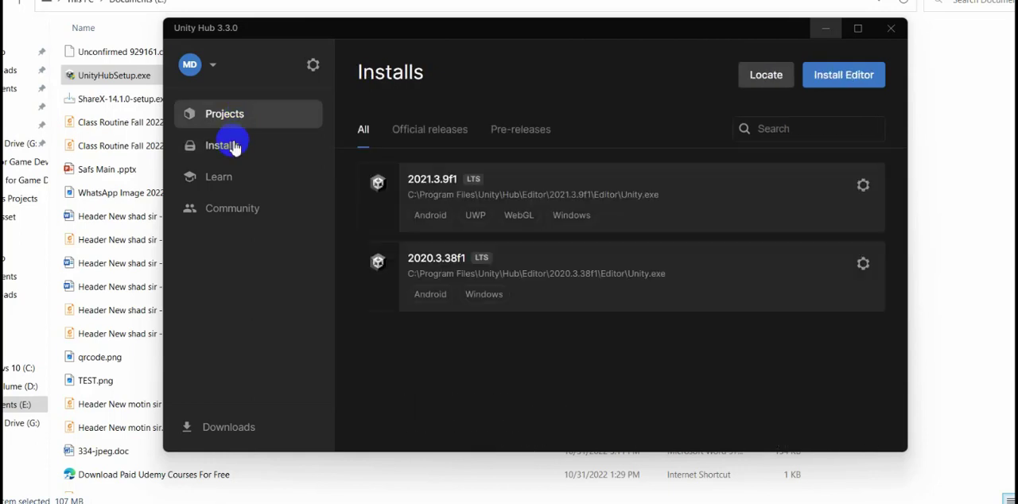
click(228, 114)
click(223, 141)
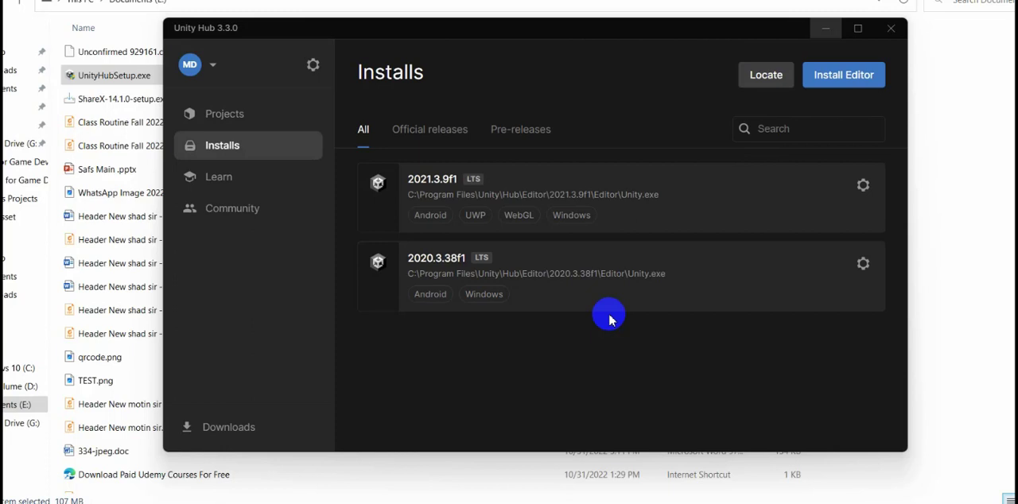
Switch to the Vuforia Engine developer portal in the browser, open the account registration form and examine its name and company fields.
mouse_move(597, 503)
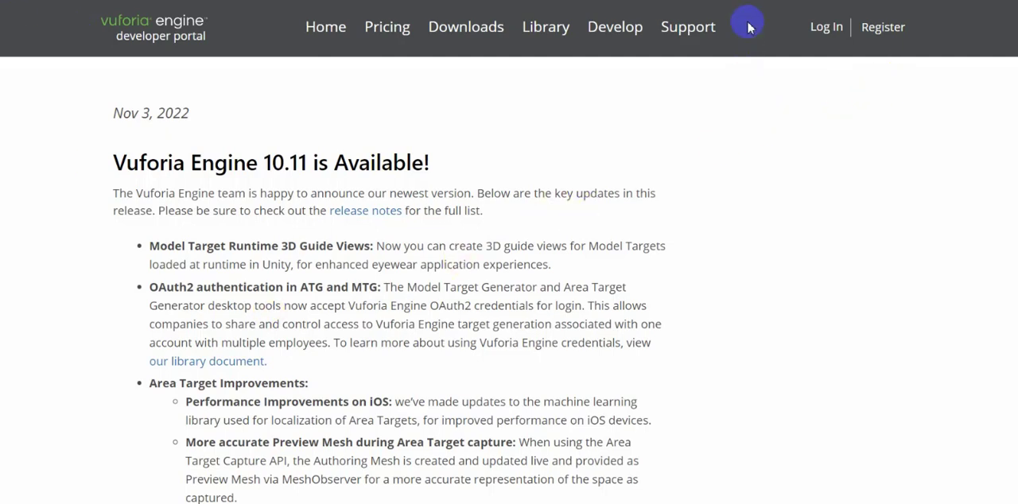
click(880, 43)
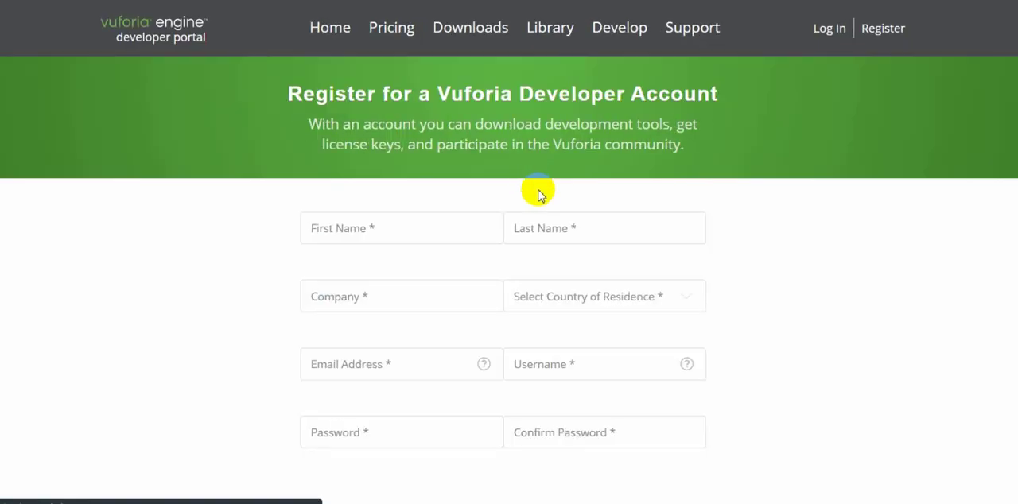
click(395, 232)
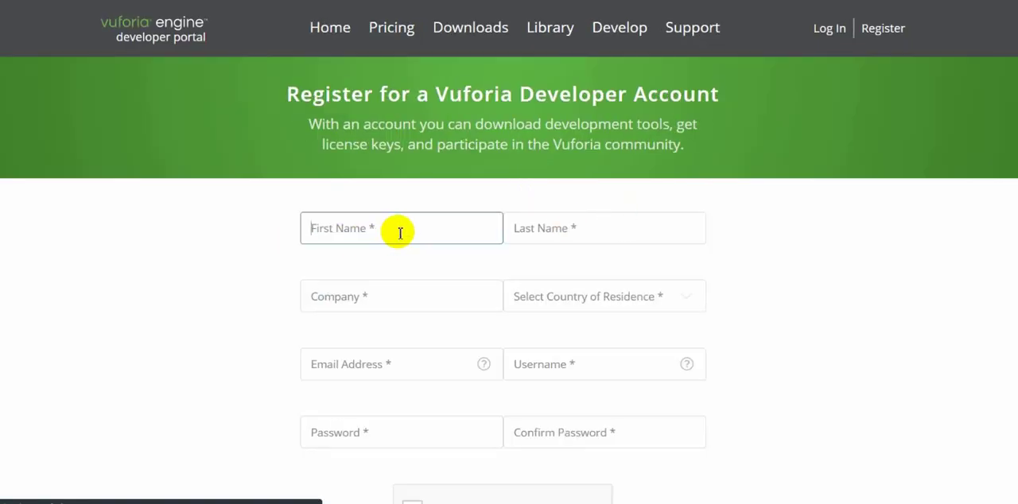
click(385, 231)
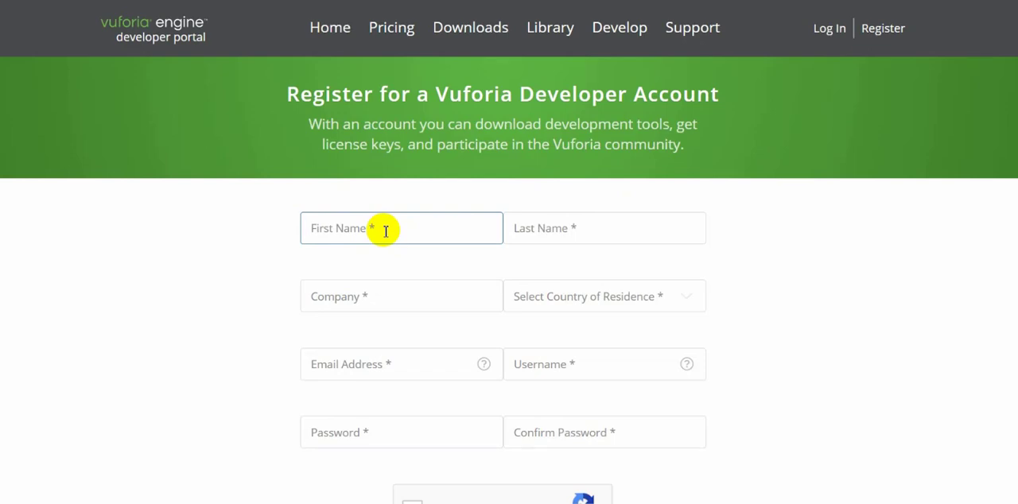
click(562, 233)
click(387, 299)
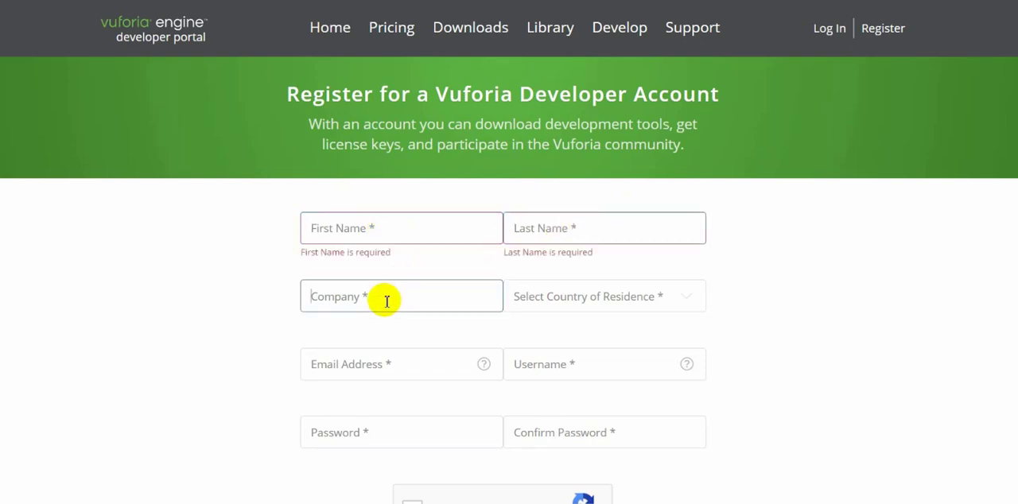
scroll(387, 300, down, 2)
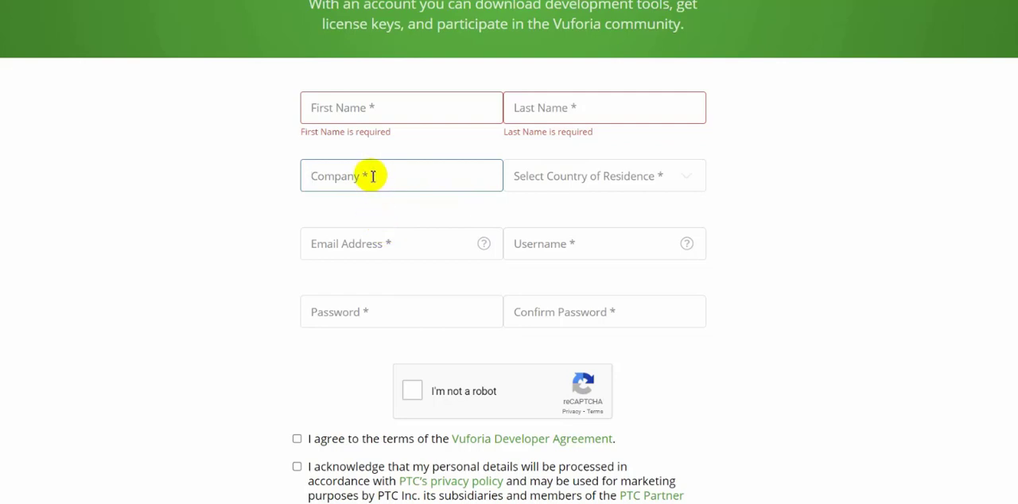
Examine the registration form's country of residence, email address, username and password fields.
click(629, 175)
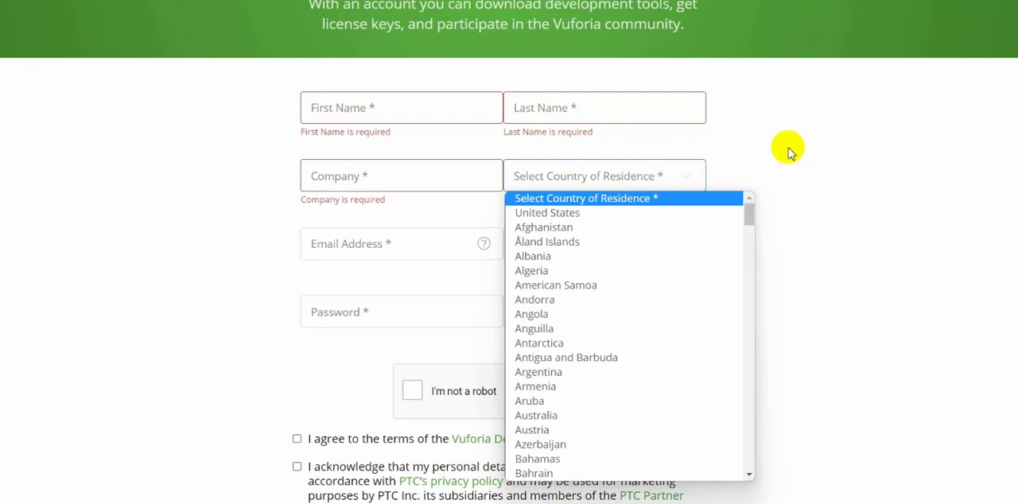
click(811, 140)
click(376, 248)
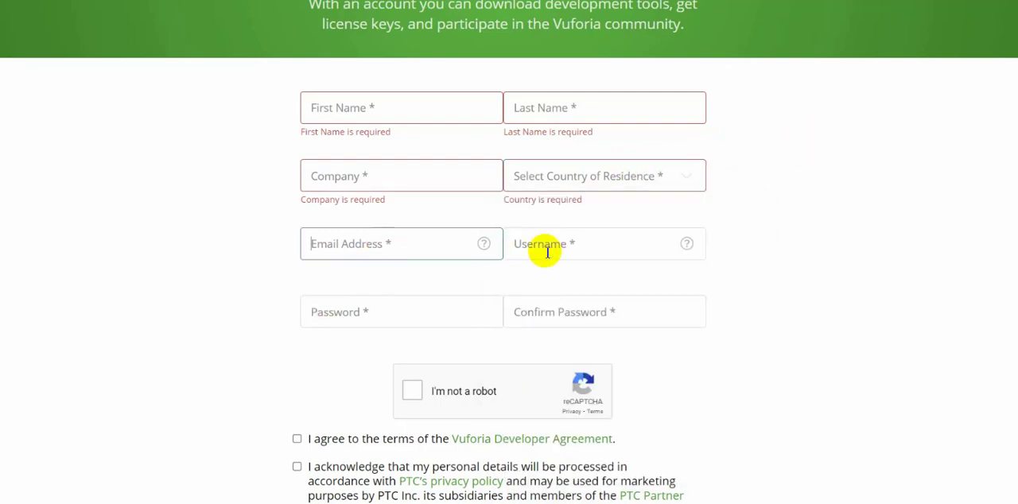
click(557, 245)
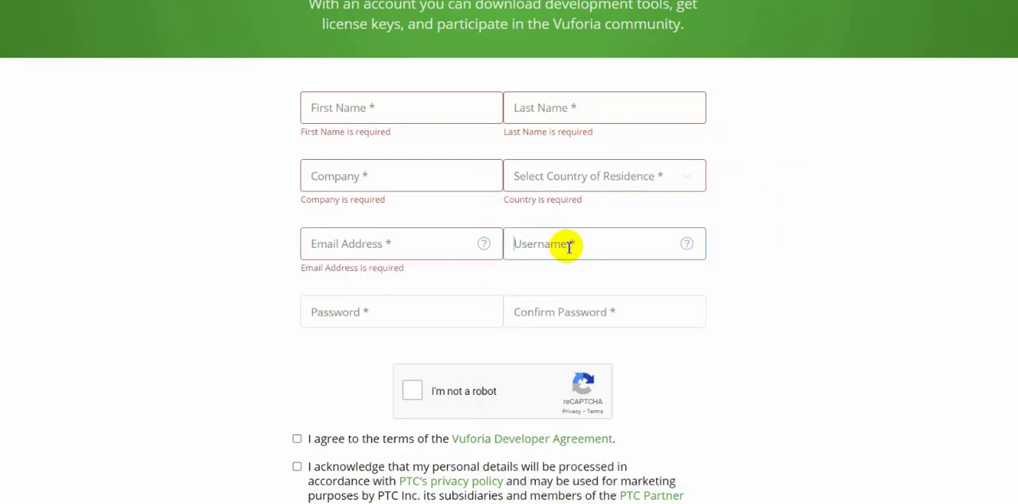
click(363, 311)
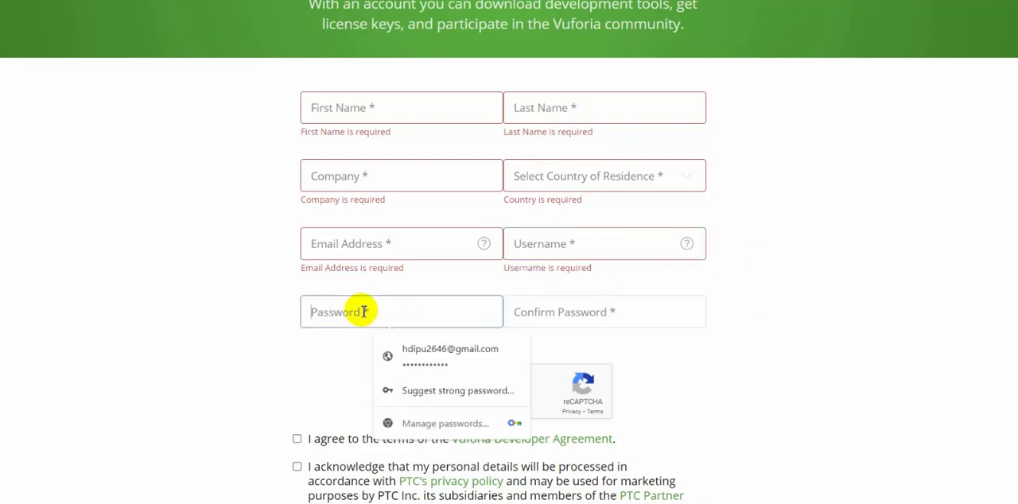
click(574, 311)
click(842, 295)
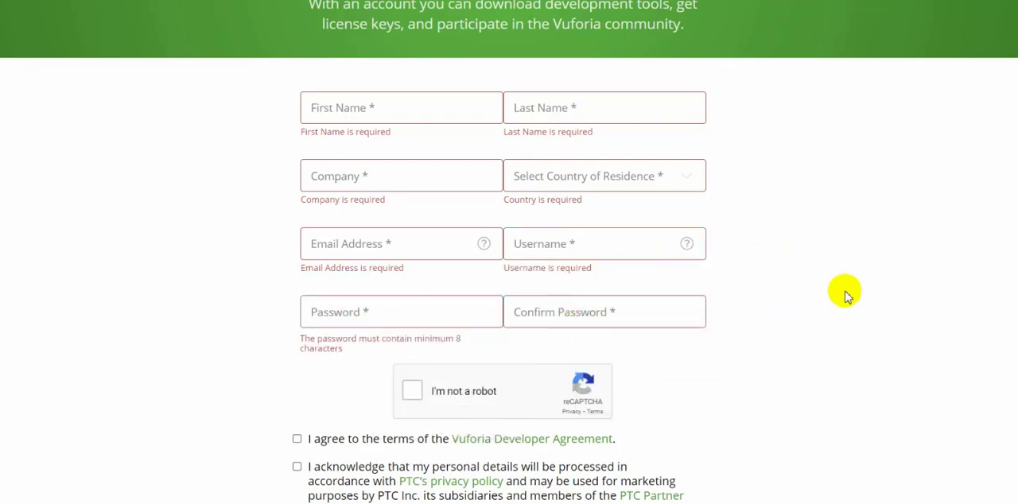
Tick the Vuforia Developer Agreement and privacy policy acknowledgements on the registration form, and clear both again.
scroll(755, 287, down, 3)
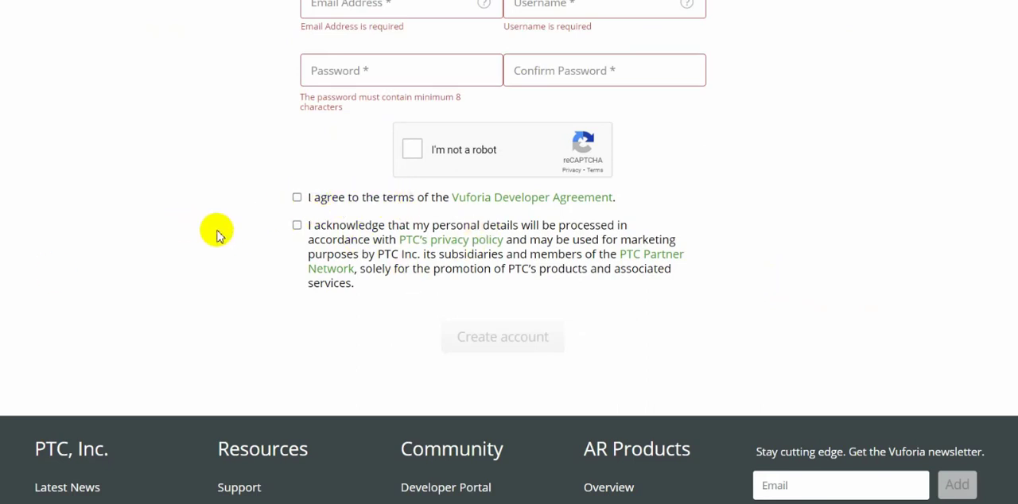
click(297, 197)
click(297, 225)
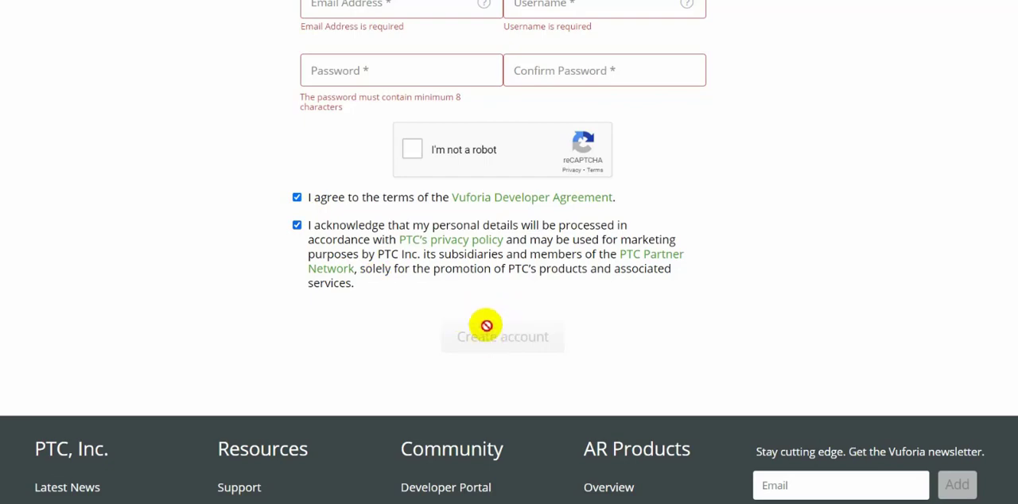
scroll(325, 207, up, 5)
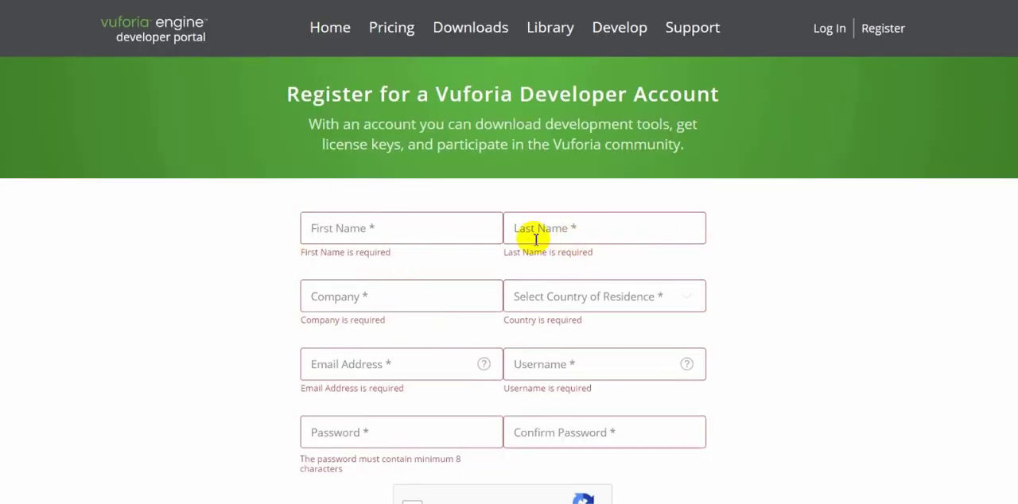
scroll(487, 284, down, 5)
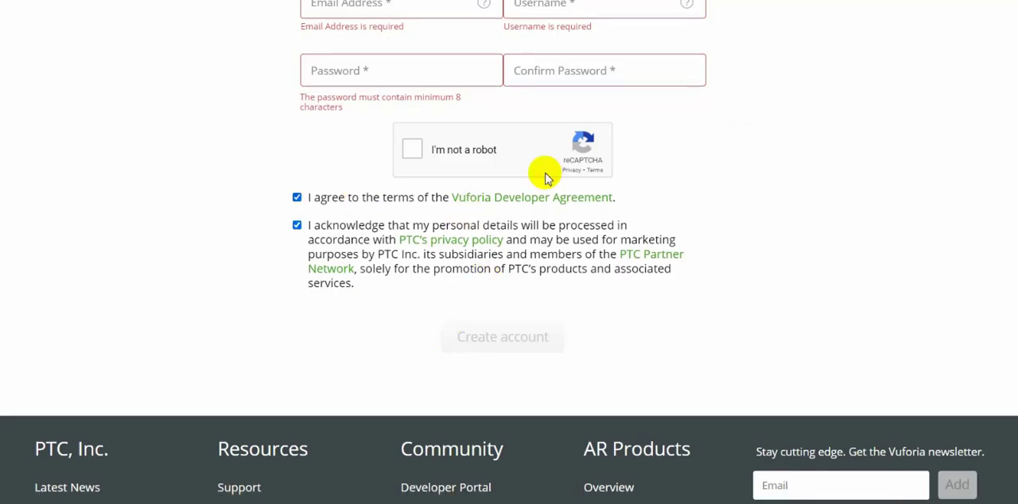
scroll(446, 239, up, 2)
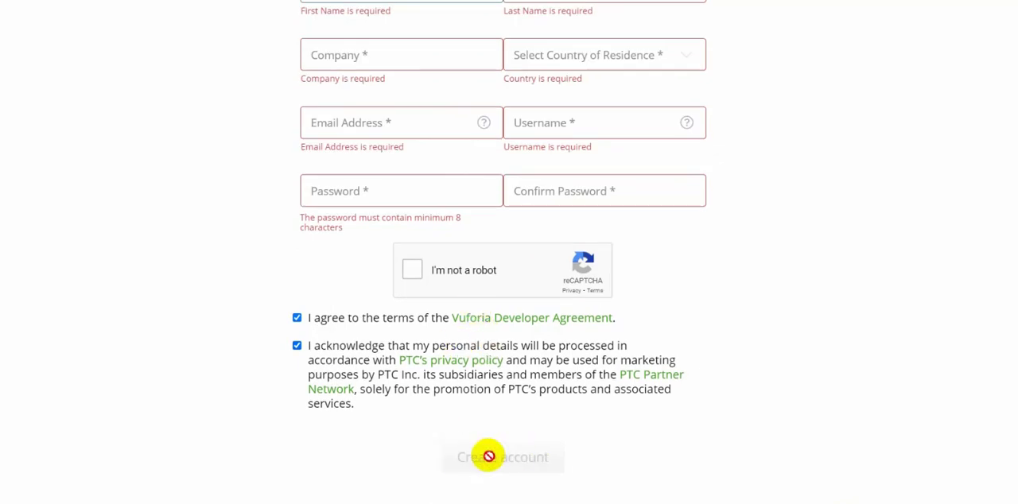
click(297, 317)
click(296, 346)
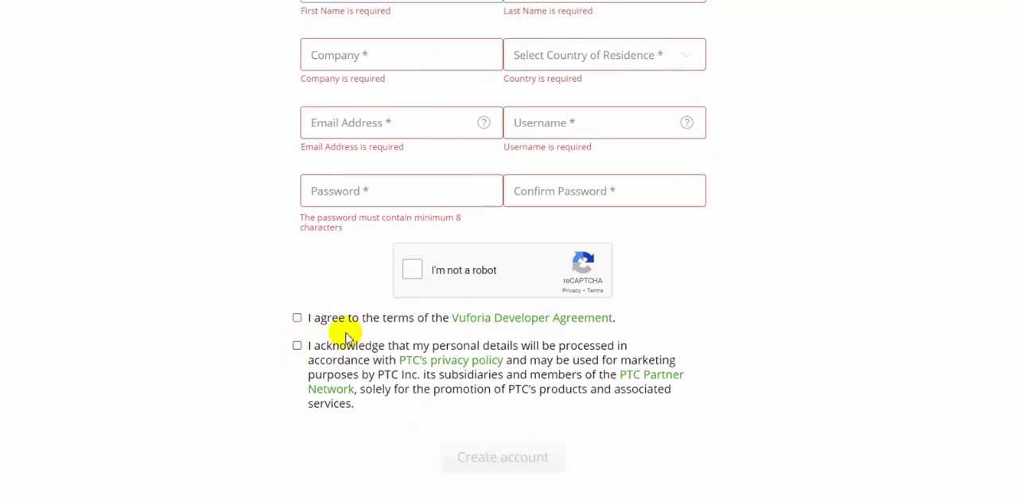
Leave the registration form and log in to the Vuforia developer portal with the prefilled account credentials.
scroll(424, 333, up, 3)
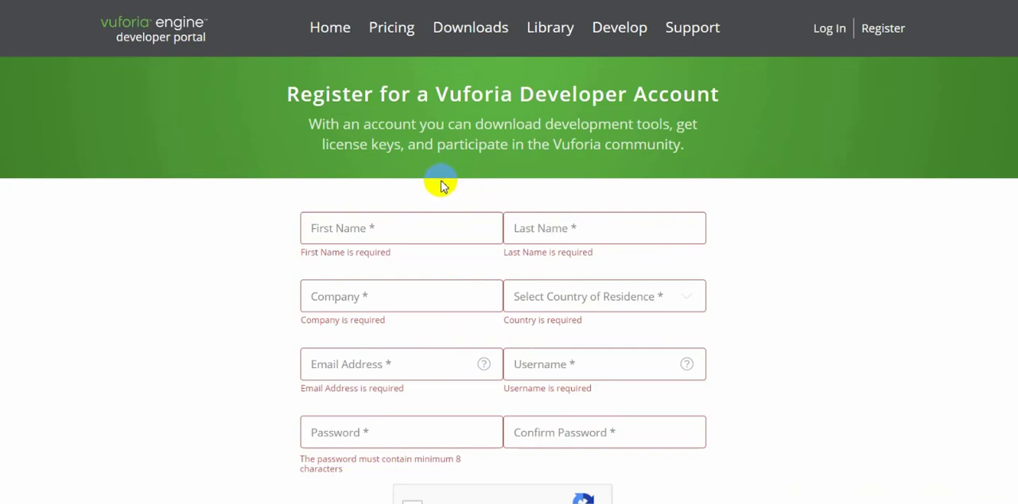
scroll(491, 159, down, 6)
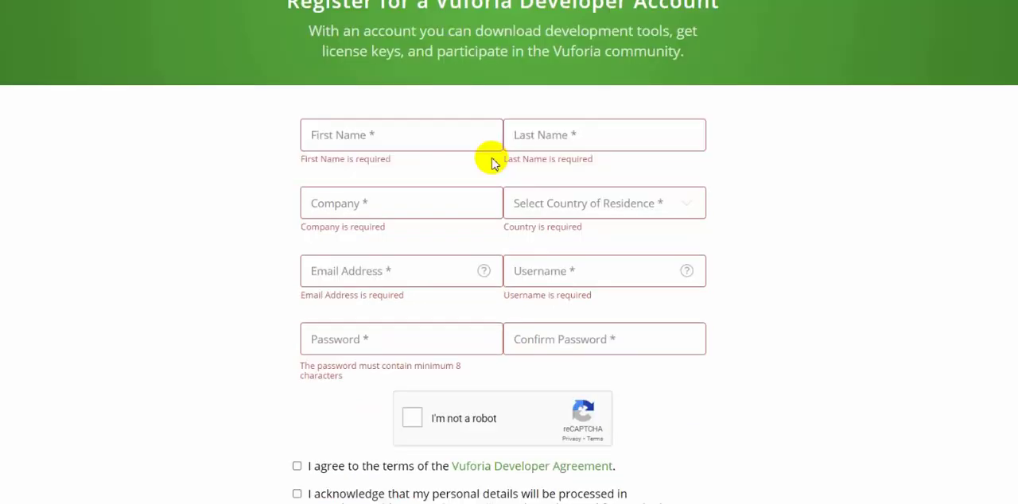
scroll(310, 246, up, 6)
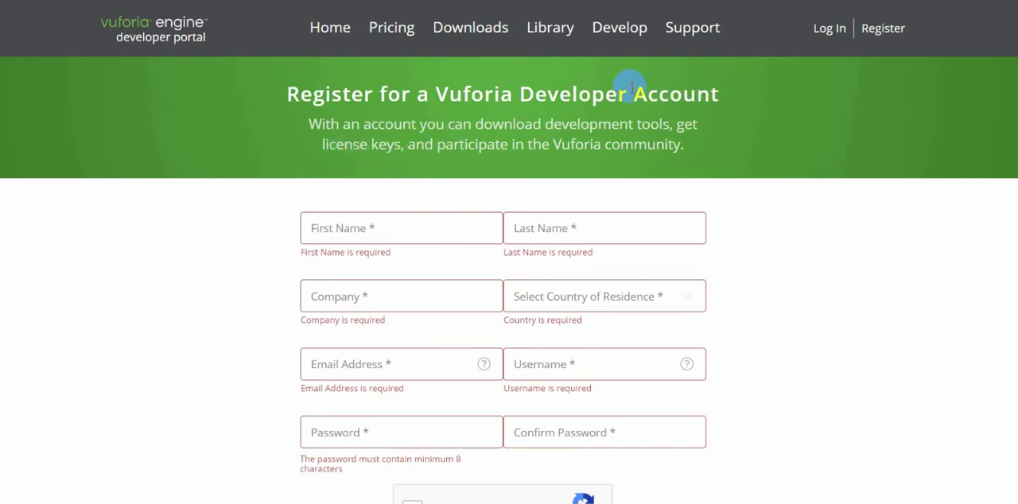
click(826, 30)
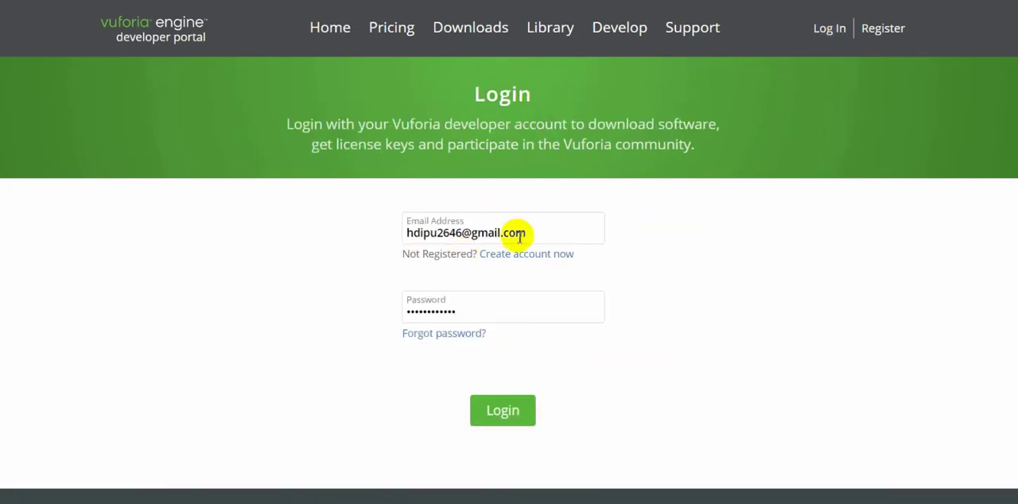
click(496, 414)
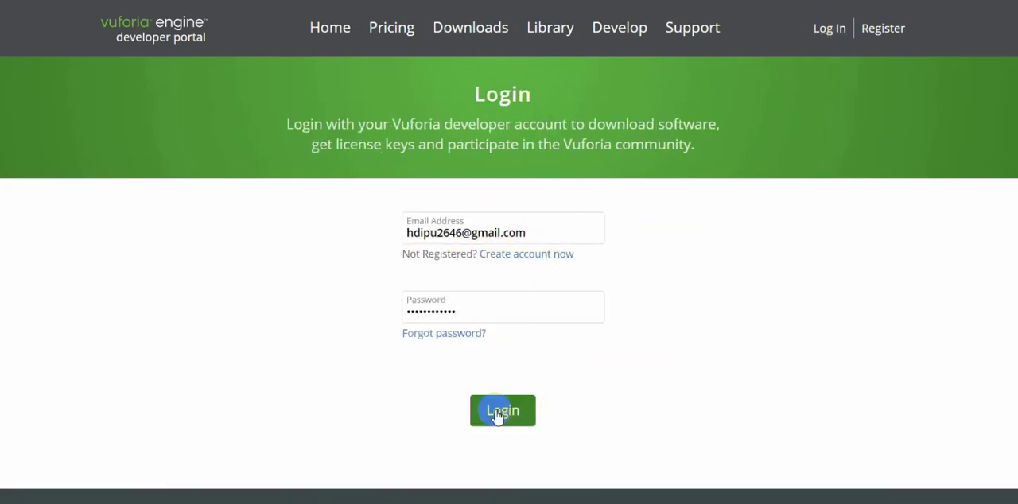
click(511, 420)
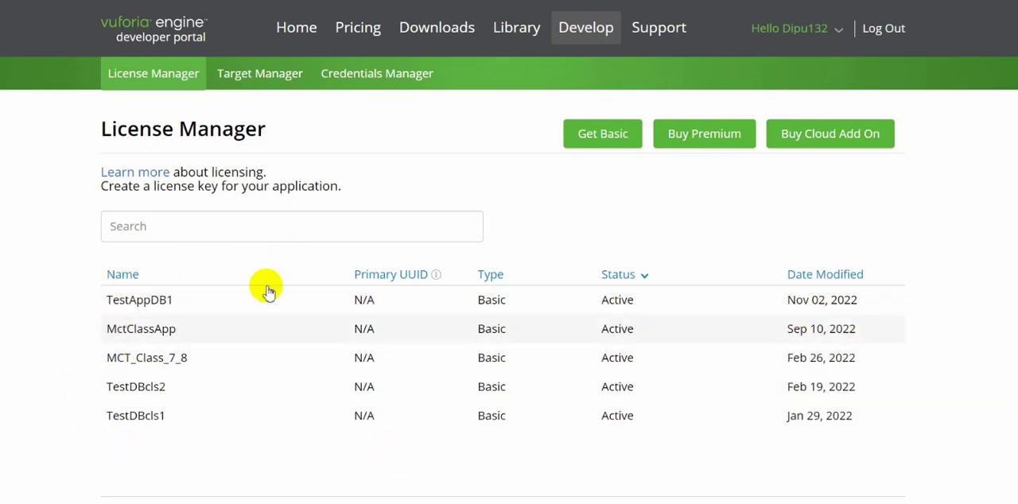
Start adding a free Basic plan license key in the License Manager and review the form's fields.
click(598, 136)
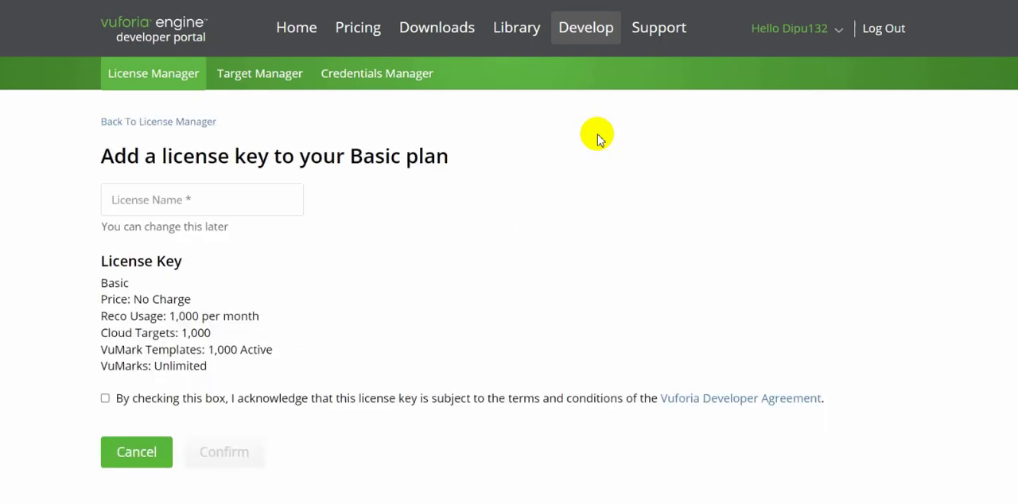
click(207, 201)
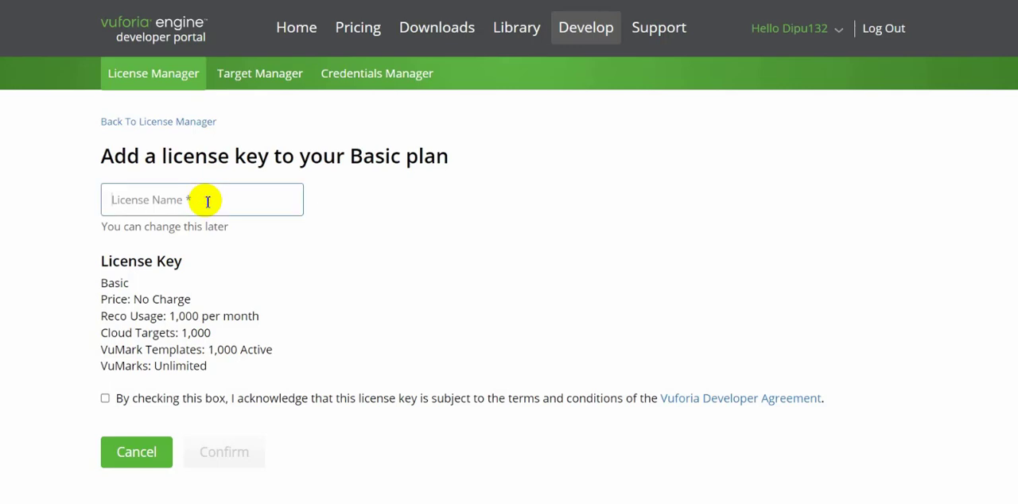
scroll(206, 201, down, 5)
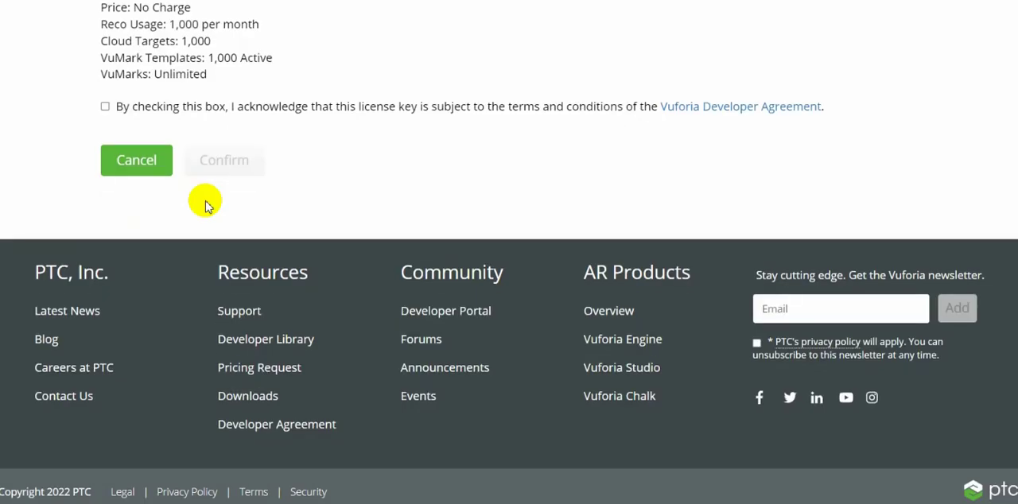
scroll(206, 205, up, 5)
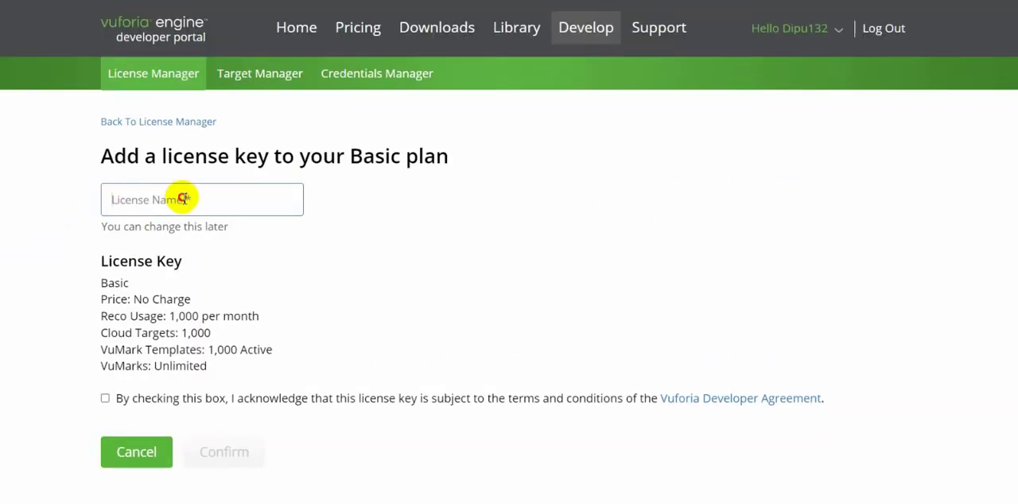
Create the Basic license under the name 3DFoodMenu, accepting the Vuforia Developer Agreement terms.
text(3DFoodMenu)
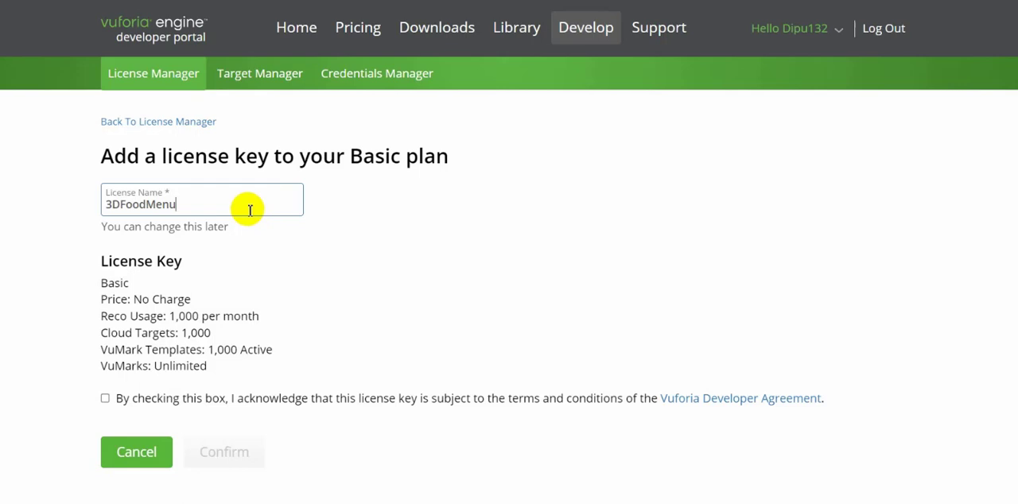
mouse_move(112, 205)
mouse_down()
mouse_move(207, 204)
mouse_move(104, 206)
mouse_up()
click(188, 204)
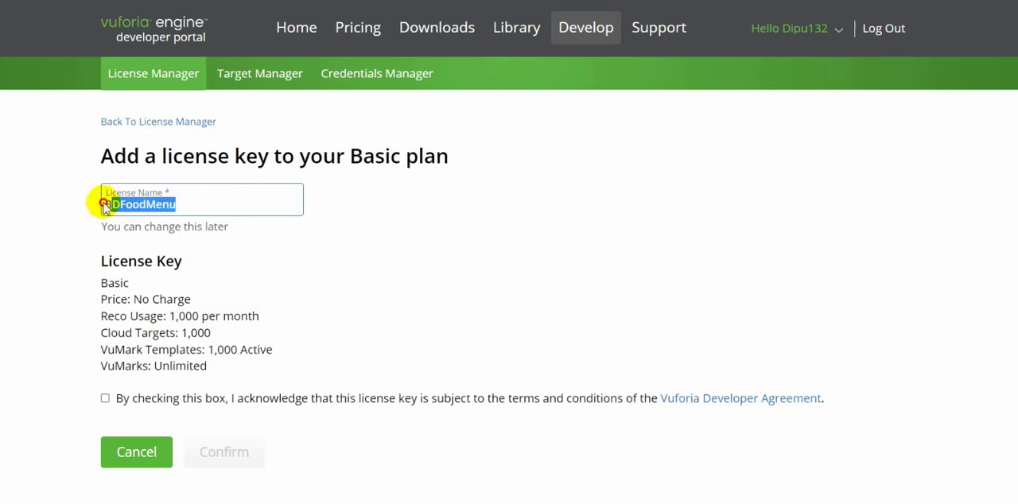
click(215, 205)
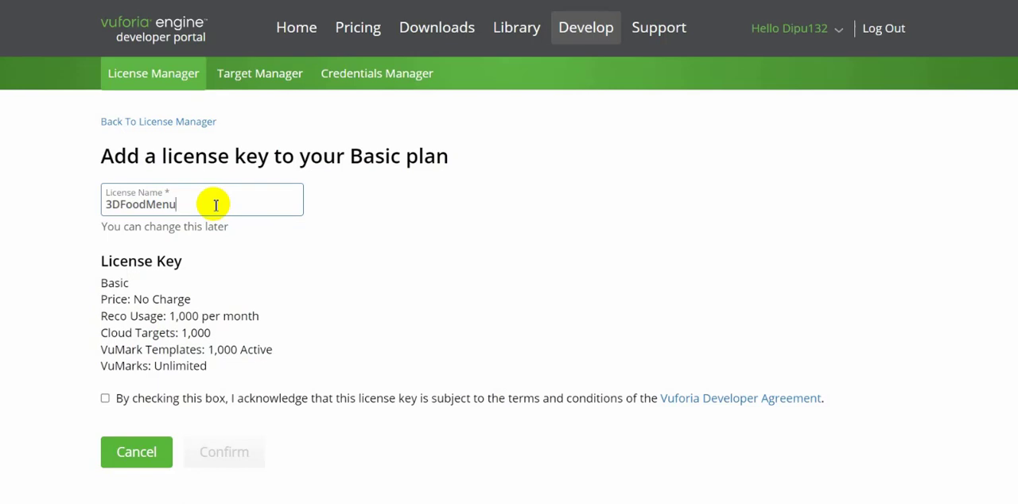
click(105, 399)
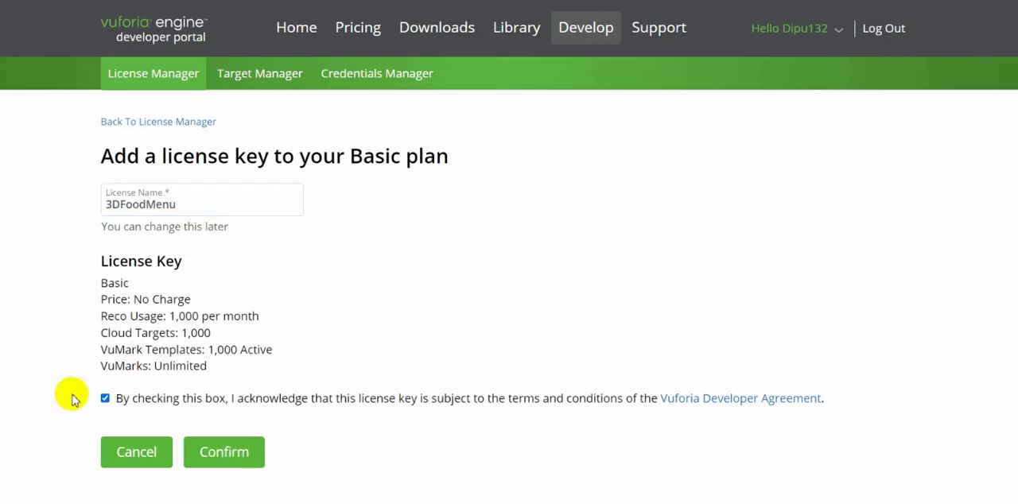
click(243, 466)
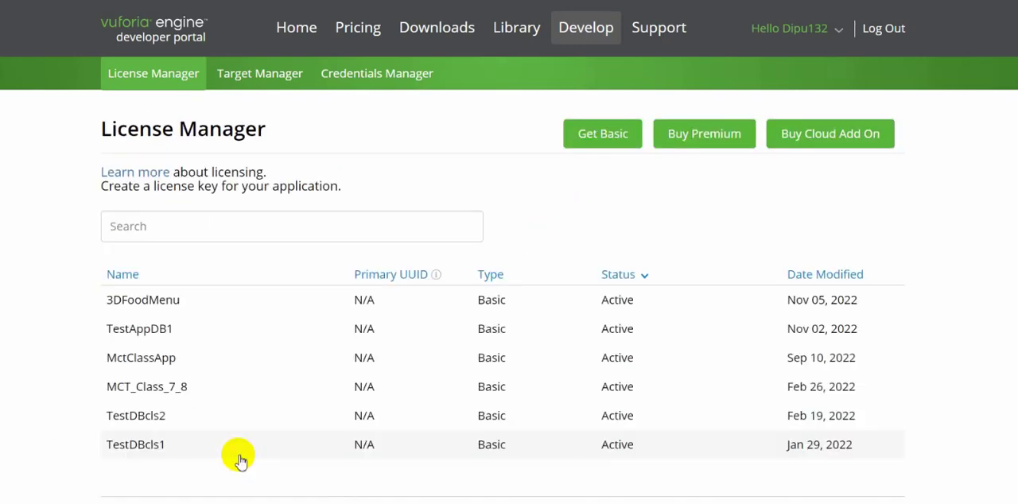
Open the 3DFoodMenu license details and copy its license key.
click(148, 300)
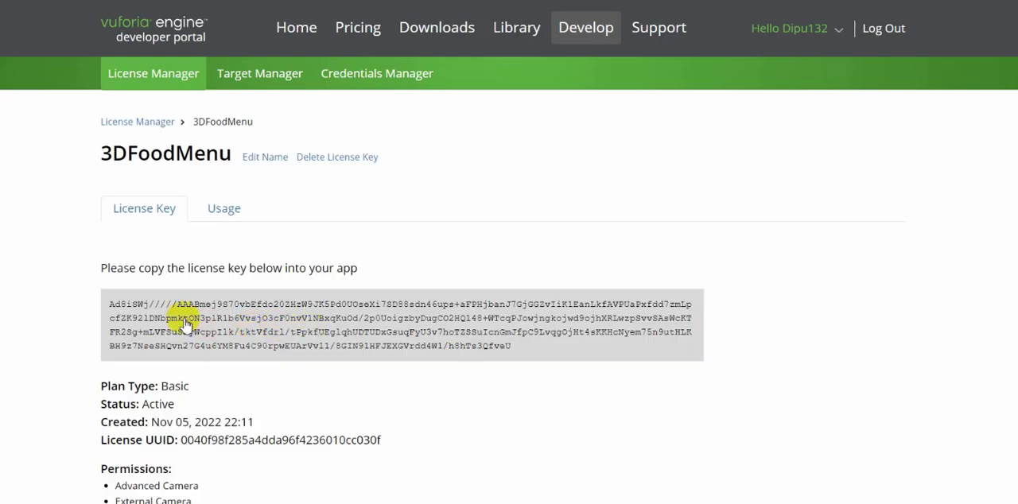
scroll(273, 340, down, 3)
scroll(274, 318, up, 1)
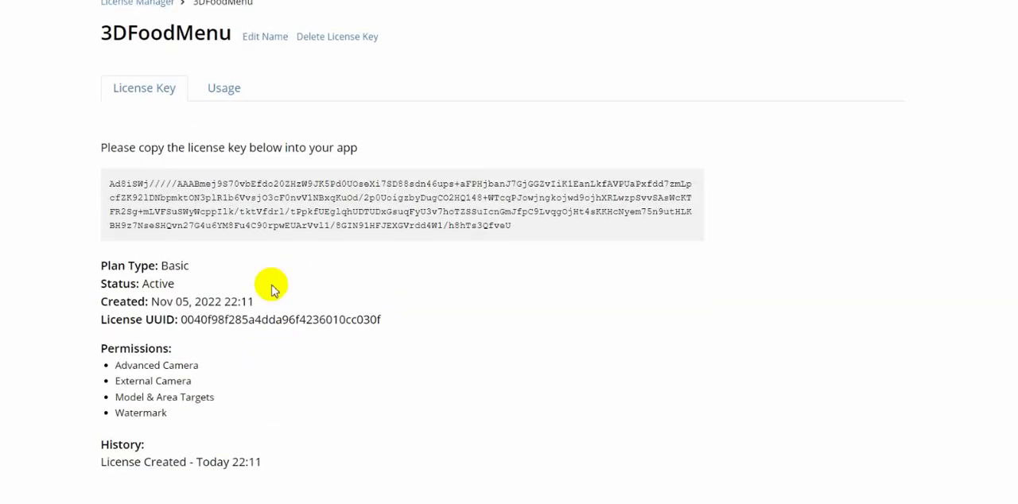
click(203, 213)
scroll(357, 255, up, 2)
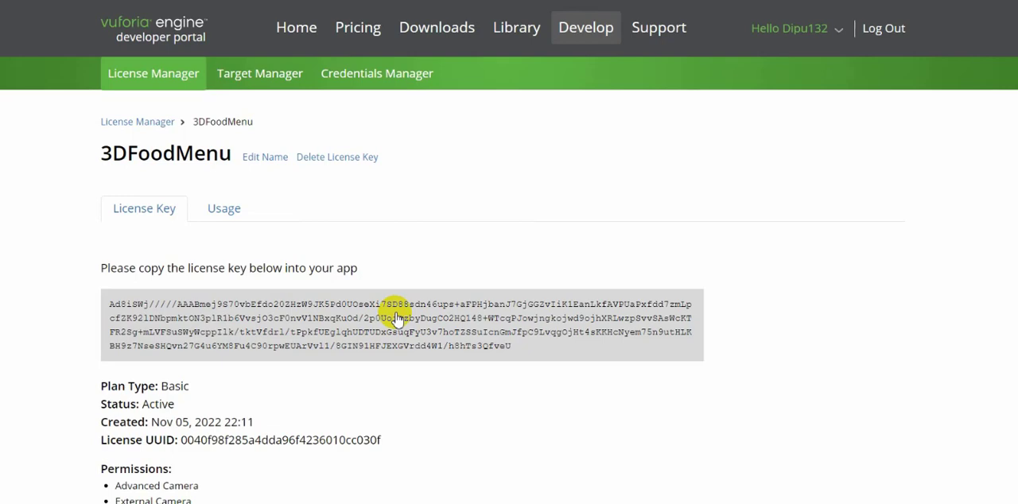
Create a Device database named 3DFoodMenuDB in the Target Manager and open it.
click(256, 80)
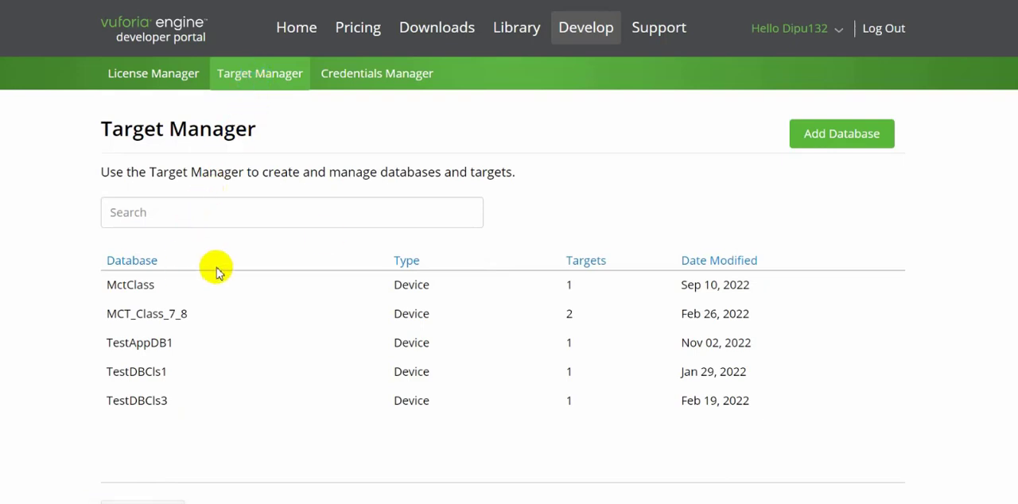
click(828, 137)
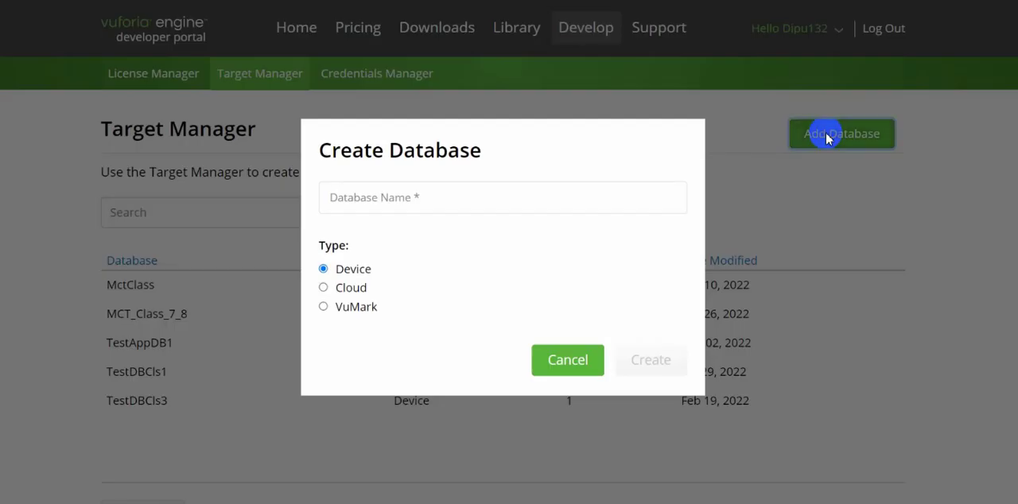
click(373, 201)
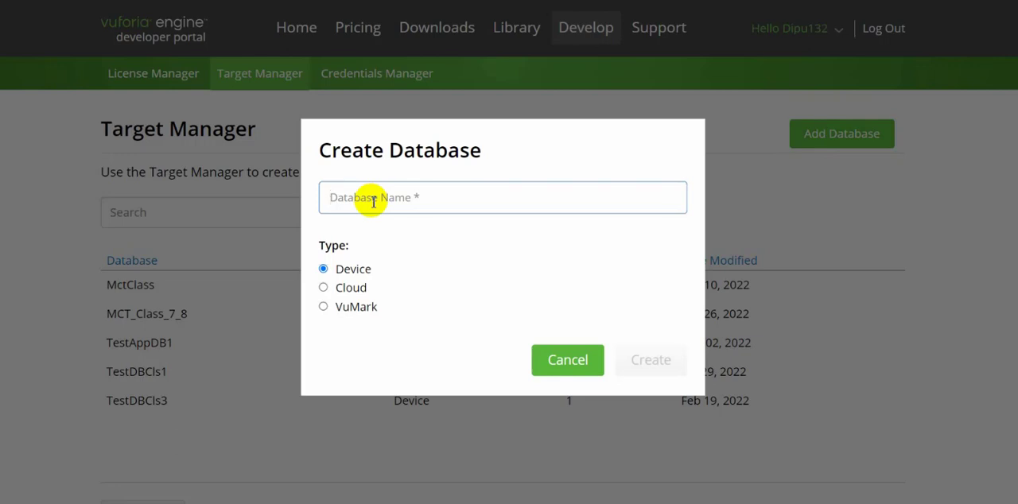
text(3DFoodMenuDB)
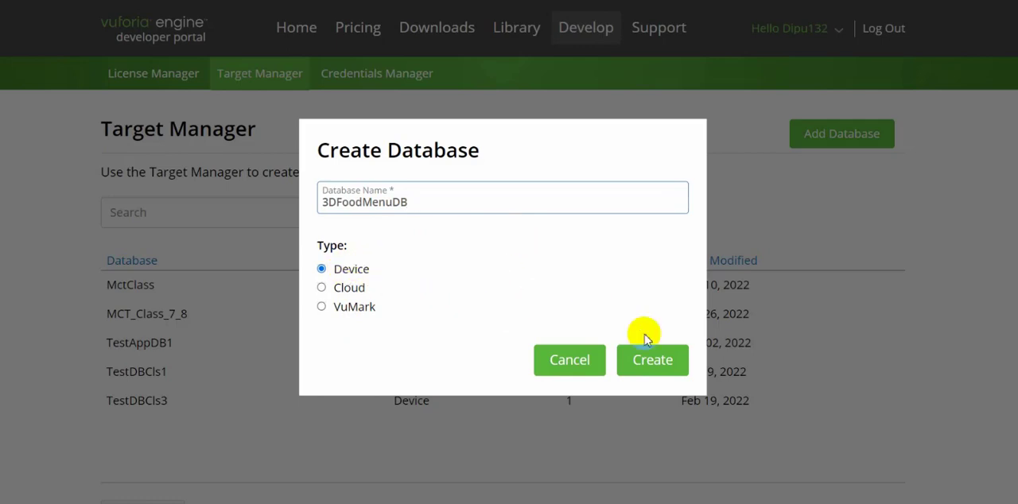
click(652, 369)
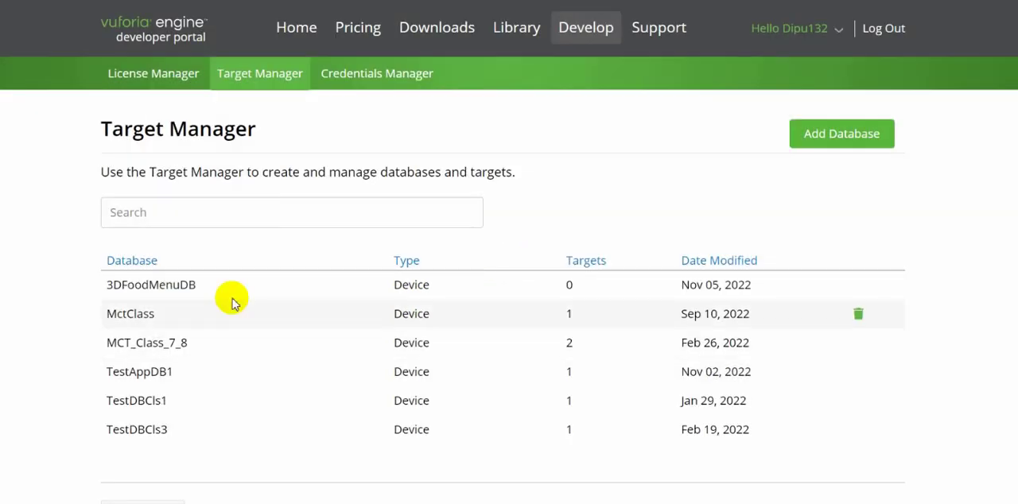
click(175, 288)
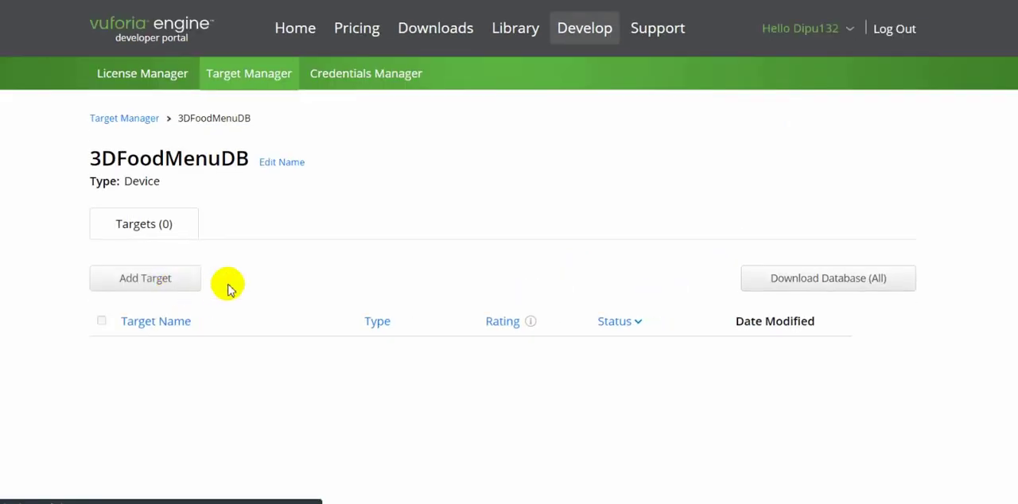
click(166, 282)
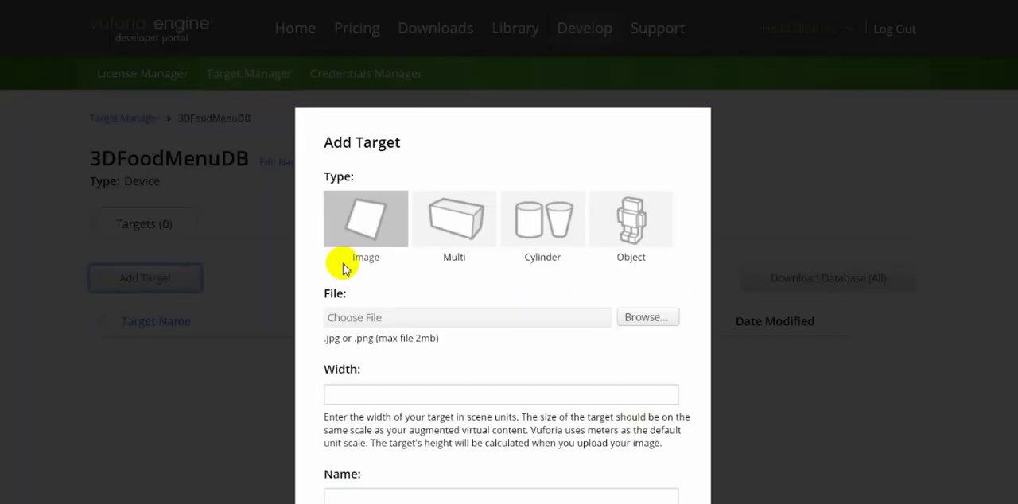
scroll(602, 275, down, 2)
scroll(602, 274, down, 4)
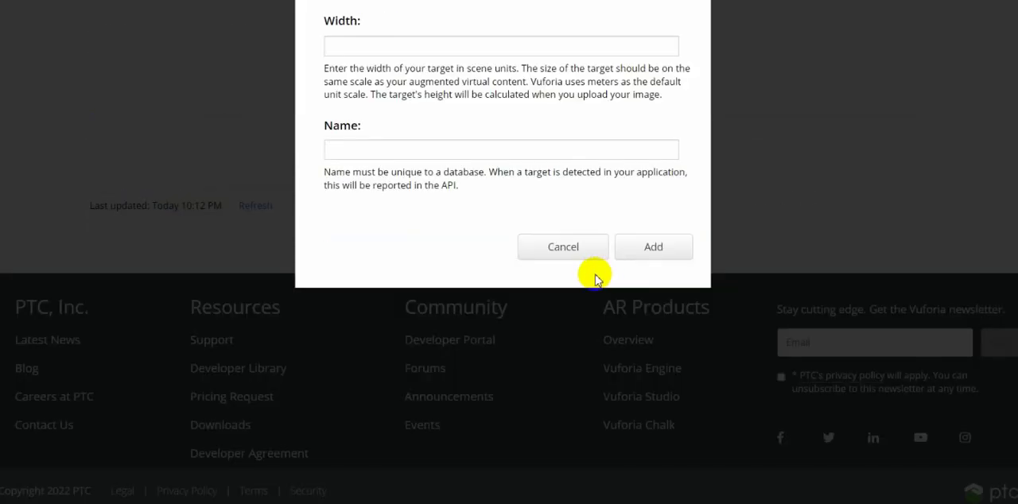
click(565, 251)
scroll(359, 297, up, 5)
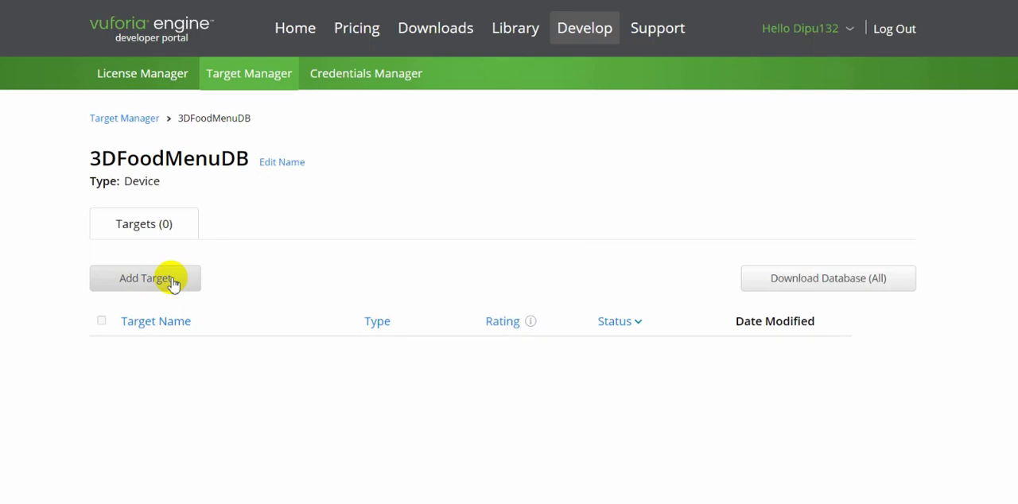
Start adding an Image target to 3DFoodMenuDB and choose 3D Sound.png from the Desktop as its file.
click(173, 284)
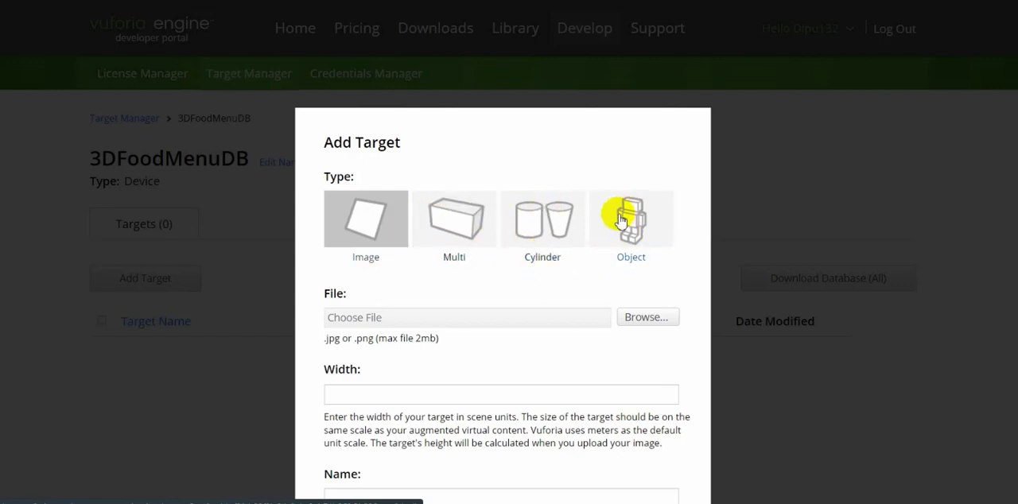
scroll(406, 230, down, 3)
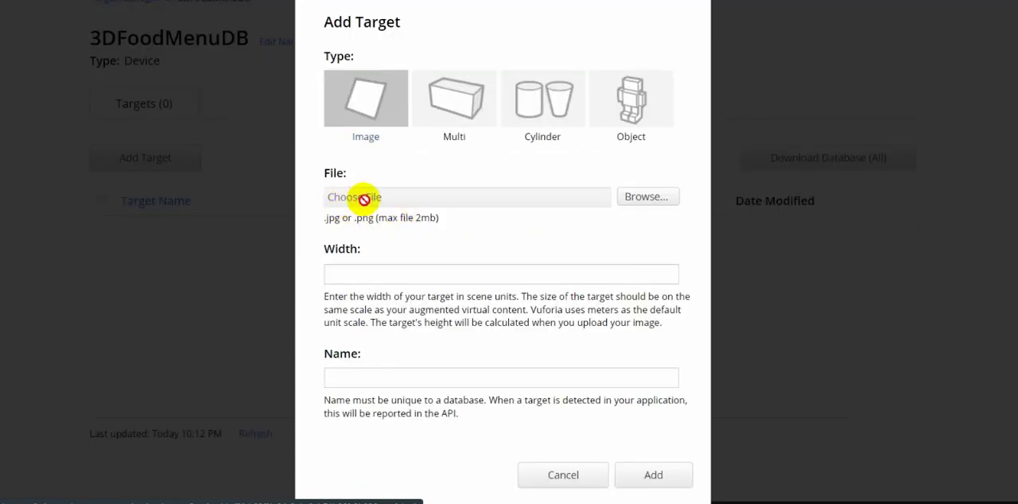
click(645, 196)
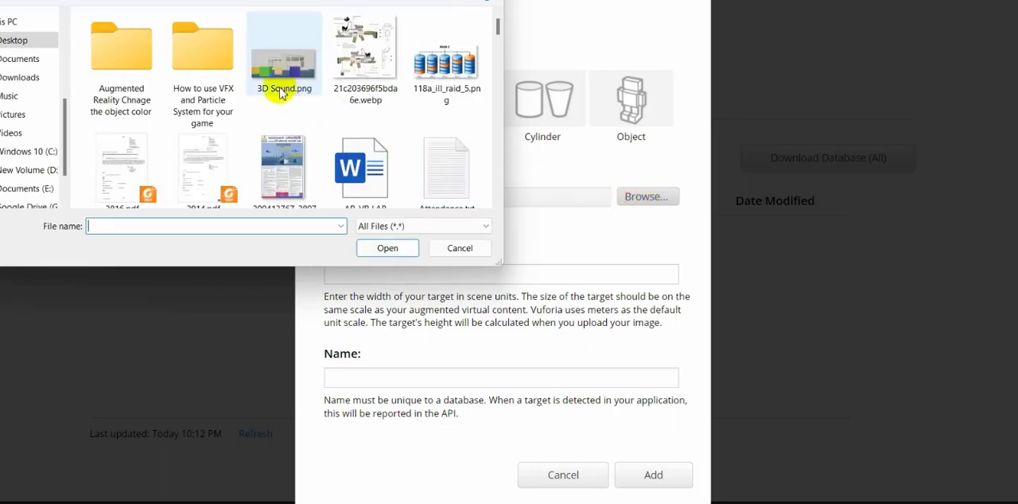
click(288, 64)
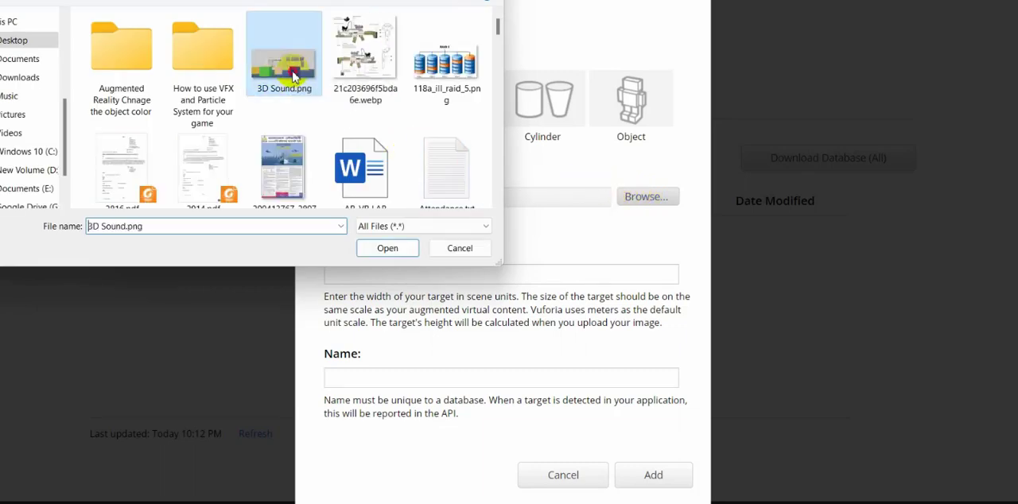
click(387, 248)
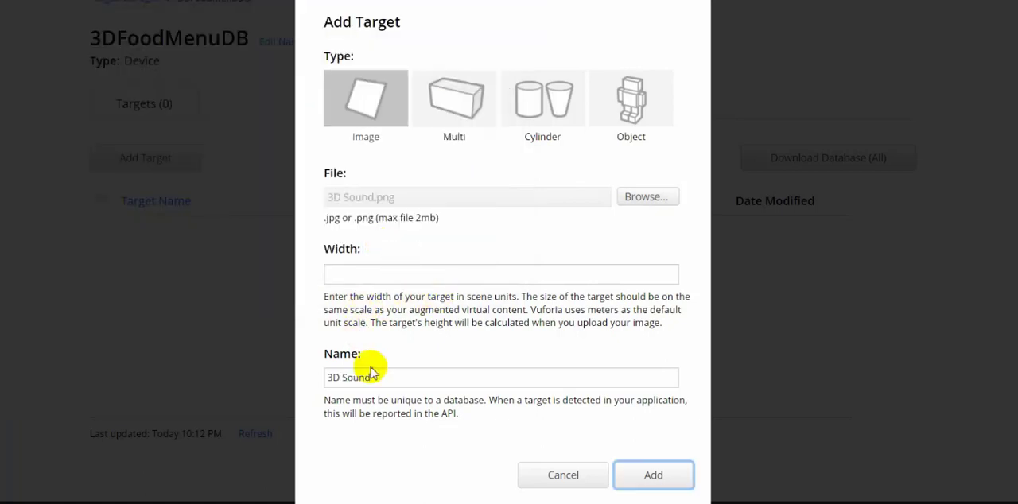
Name the target 3DFoodMenuImageTarget, set its width to 6 and add it to the database.
click(344, 379)
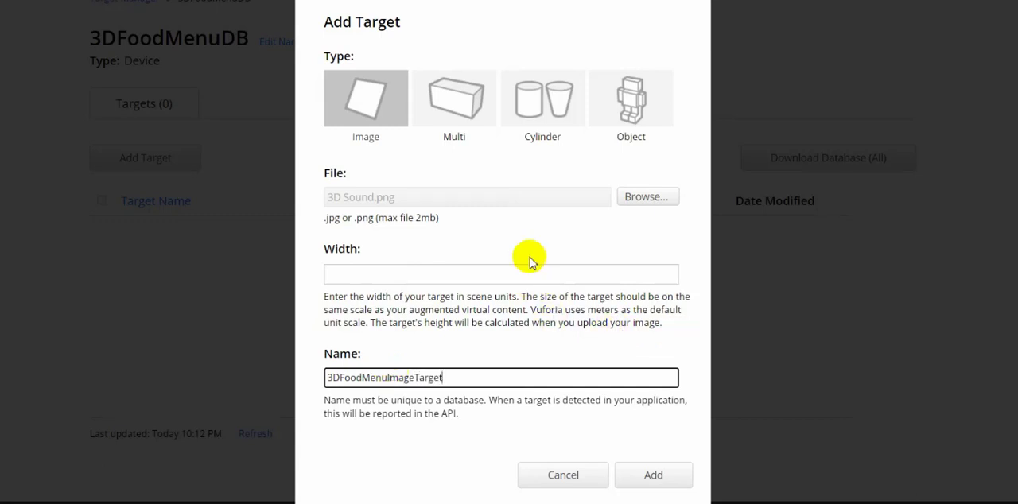
click(382, 279)
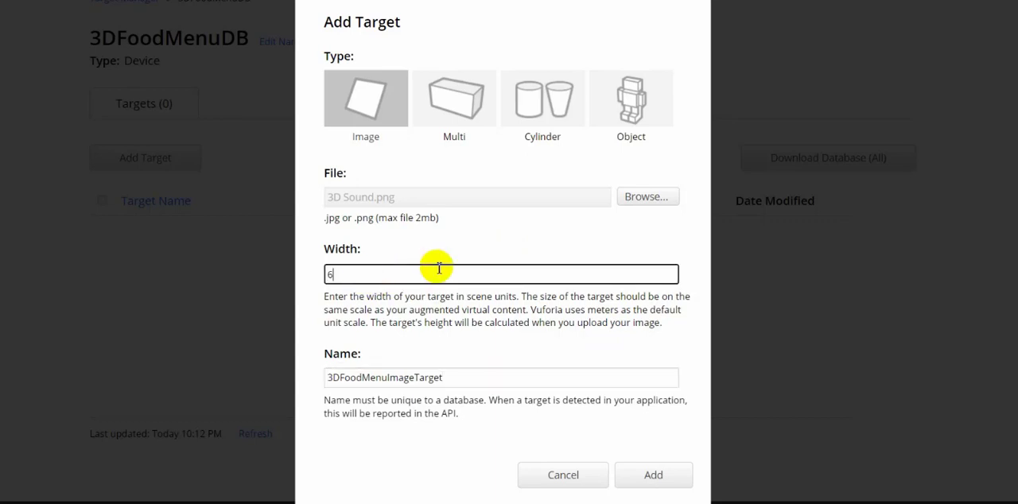
scroll(479, 235, down, 3)
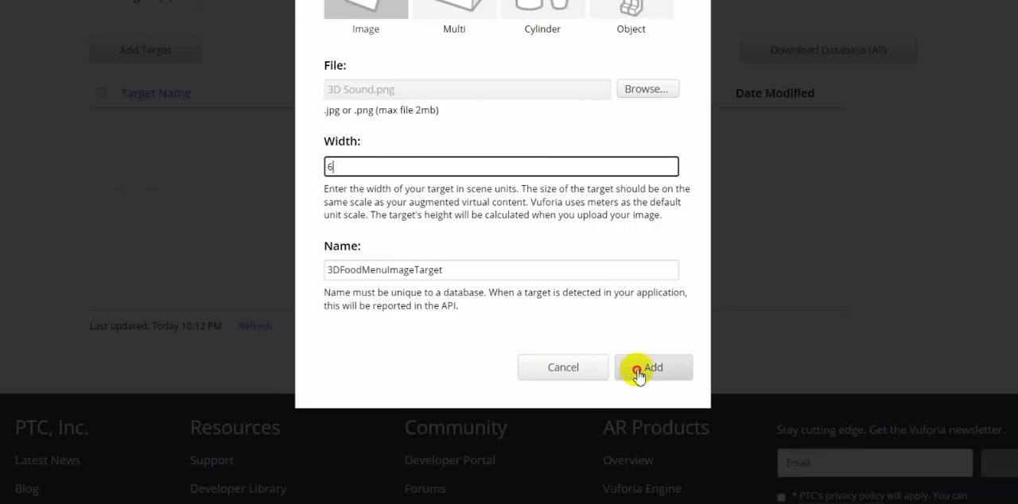
click(639, 370)
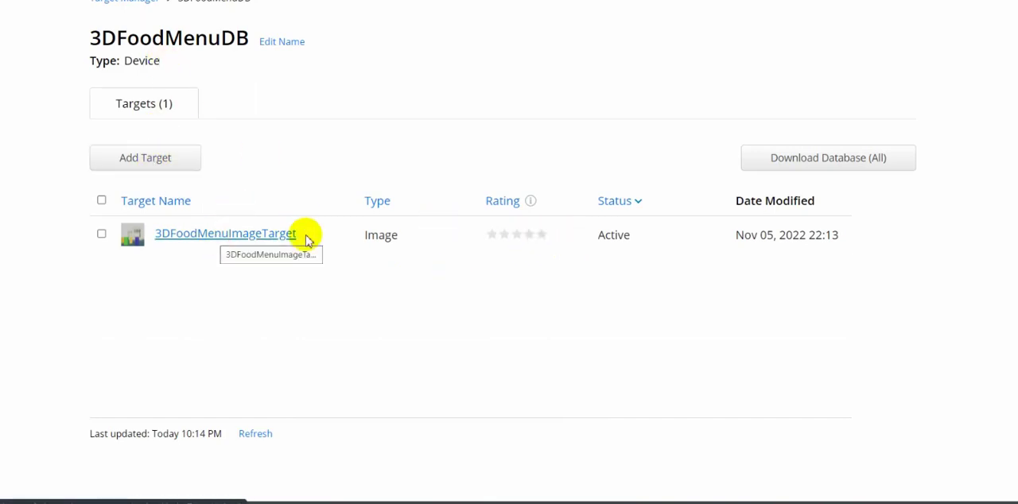
Open 3DFoodMenuImageTarget and show its detected features to examine how well the image can be tracked.
click(238, 241)
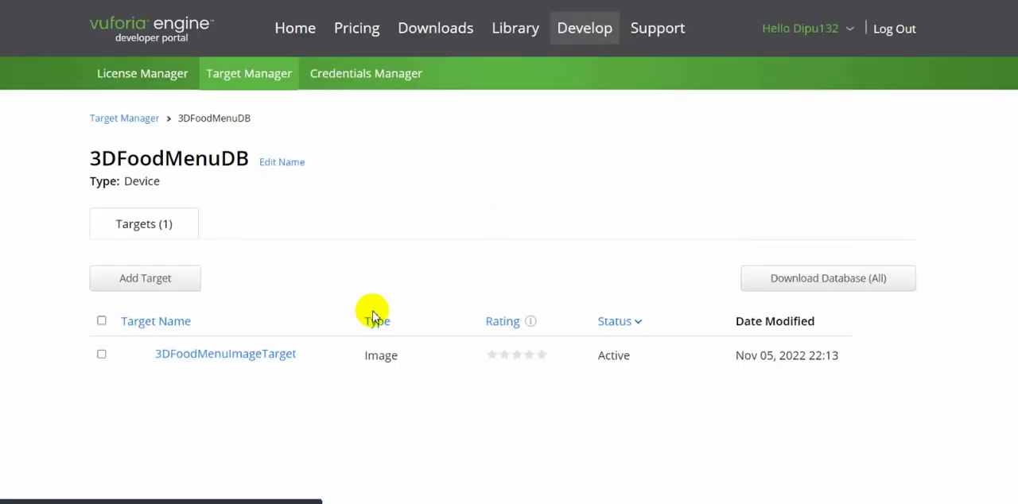
scroll(370, 305, down, 3)
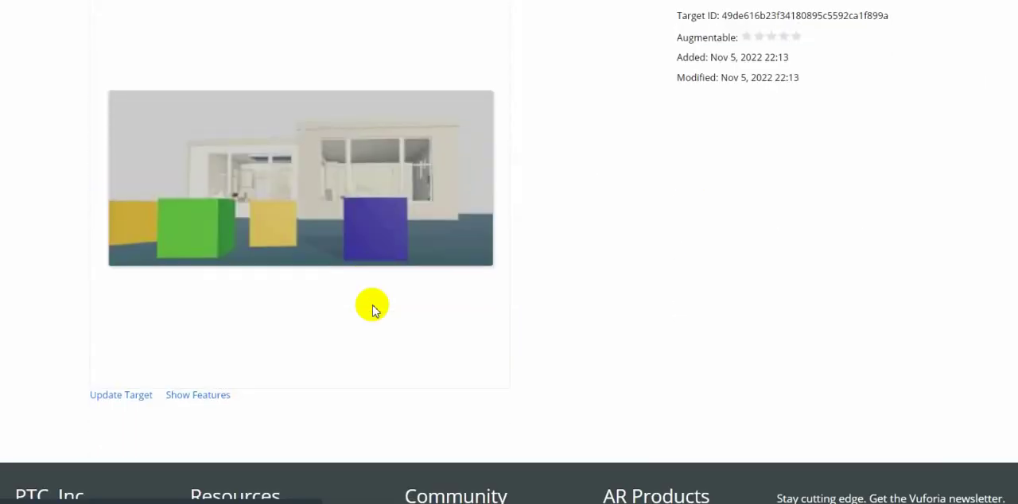
click(197, 396)
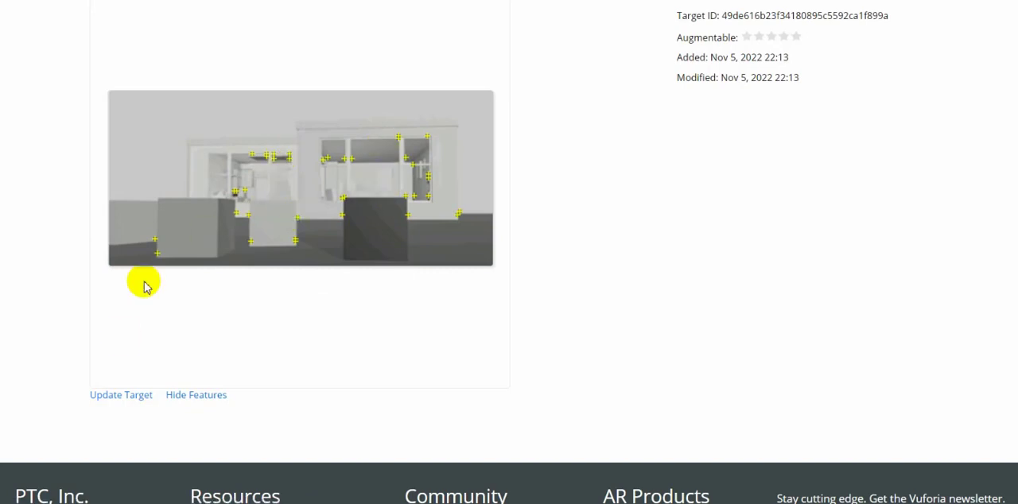
scroll(373, 182, up, 3)
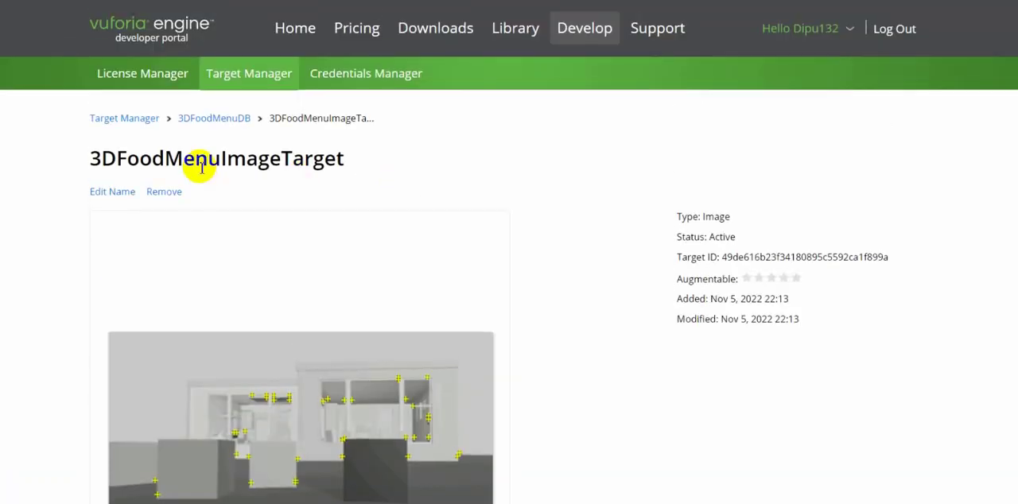
Replace the target's image with virtual-3d-photorealistic-food.jpg from the Pictures folder.
click(248, 76)
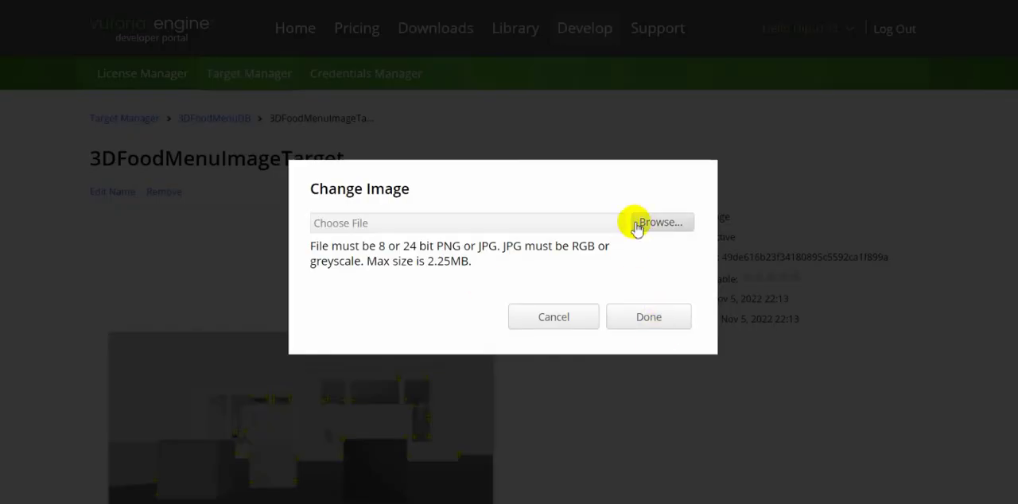
click(664, 225)
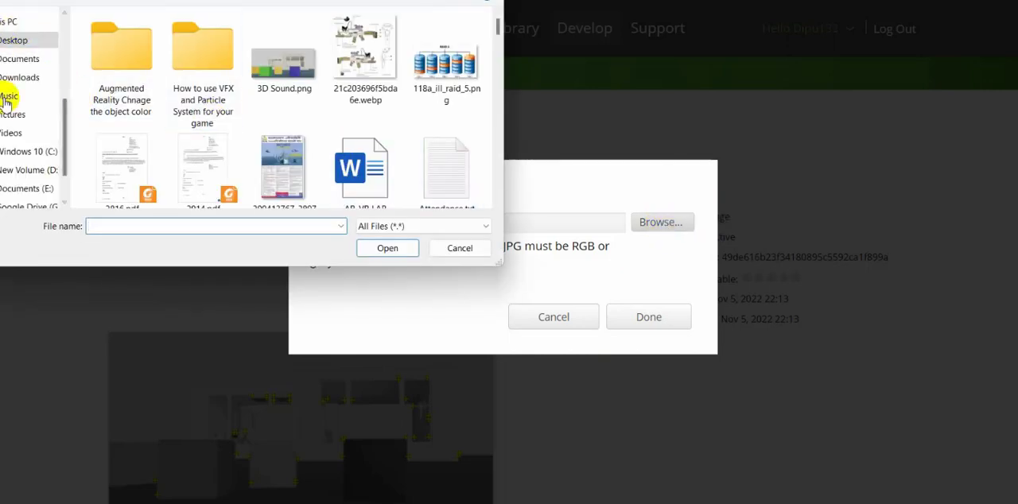
click(13, 114)
click(203, 91)
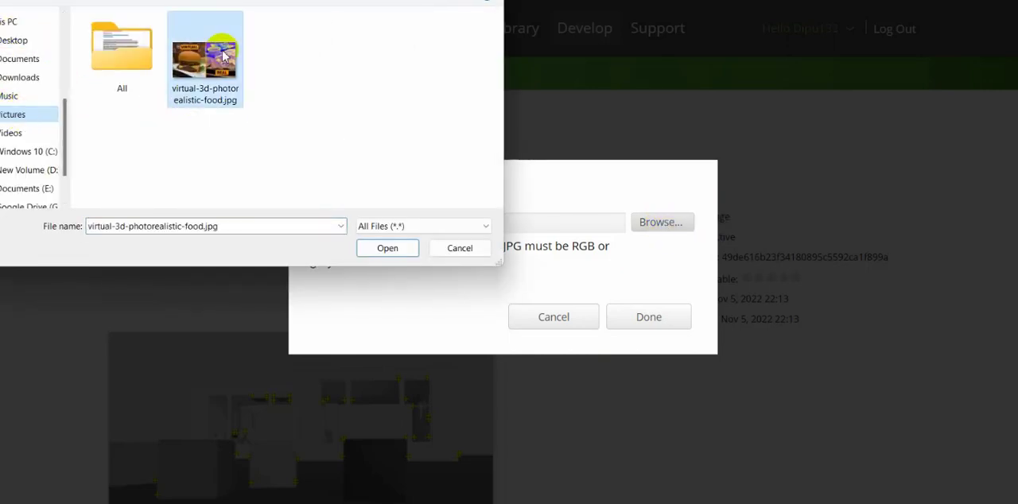
click(387, 241)
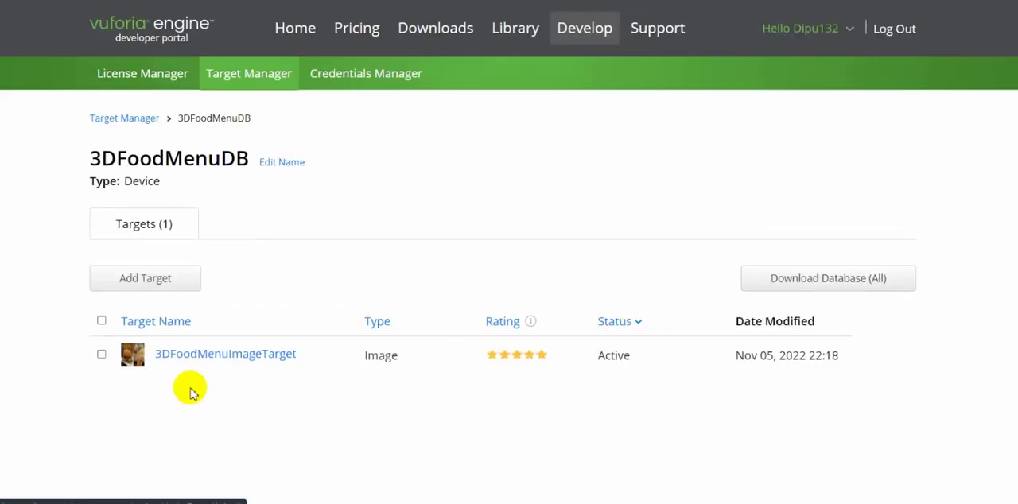
Open the updated 3DFoodMenuImageTarget and show its features to examine the food image's tracking points and rating.
click(172, 355)
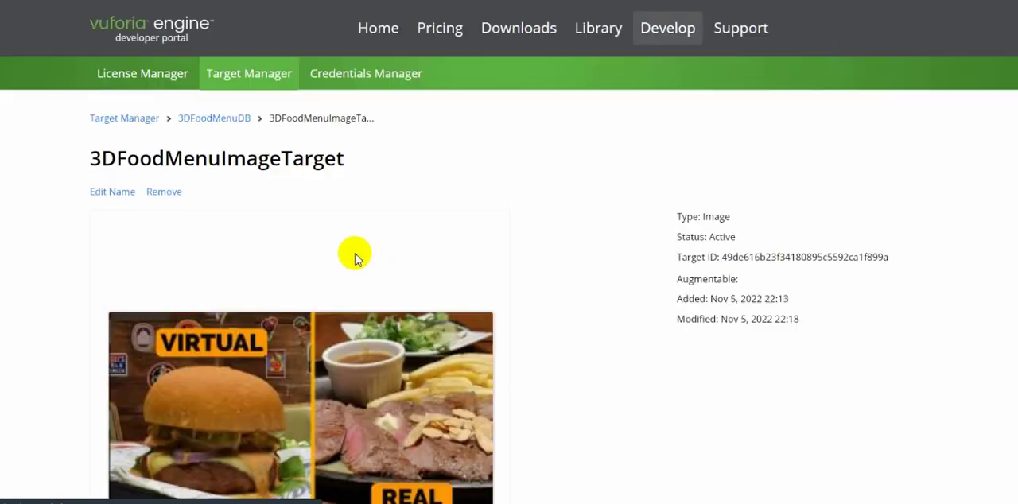
scroll(350, 262, down, 6)
click(192, 207)
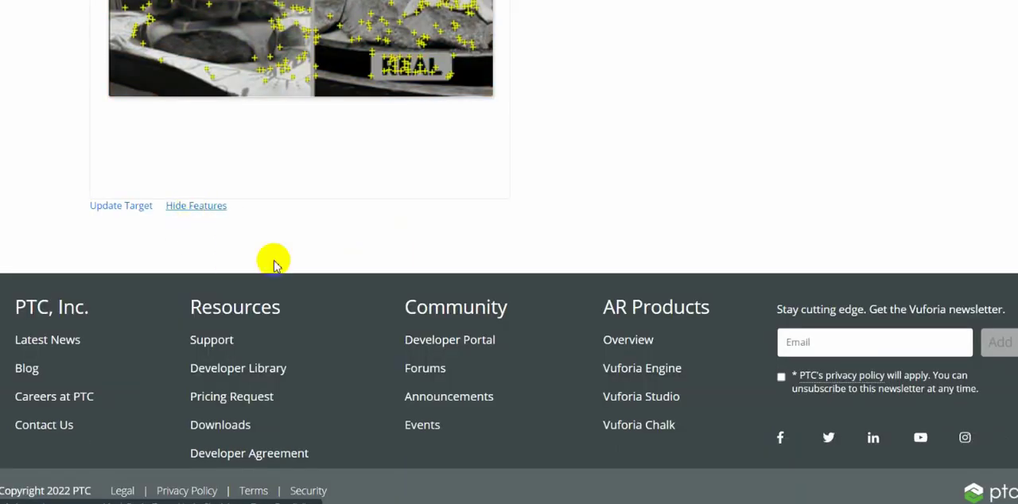
scroll(273, 263, up, 6)
scroll(276, 322, down, 2)
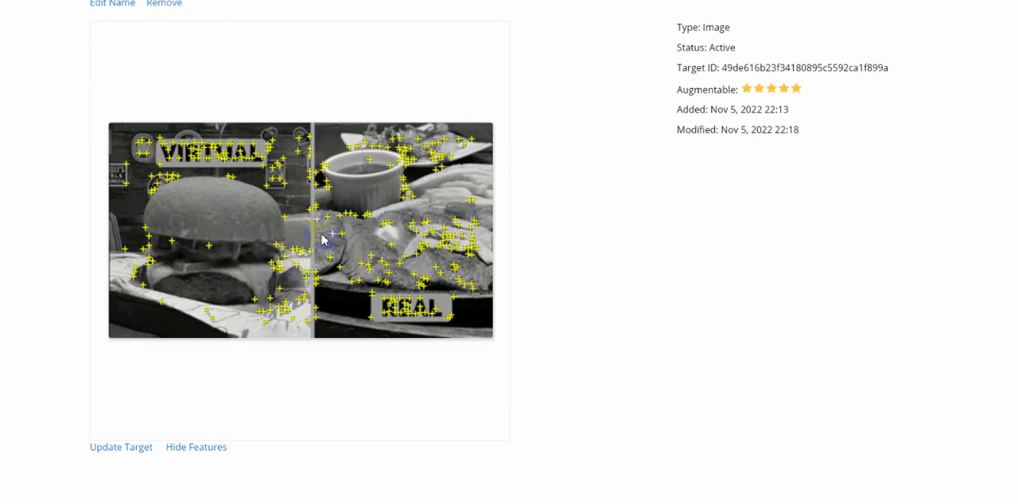
scroll(274, 261, up, 3)
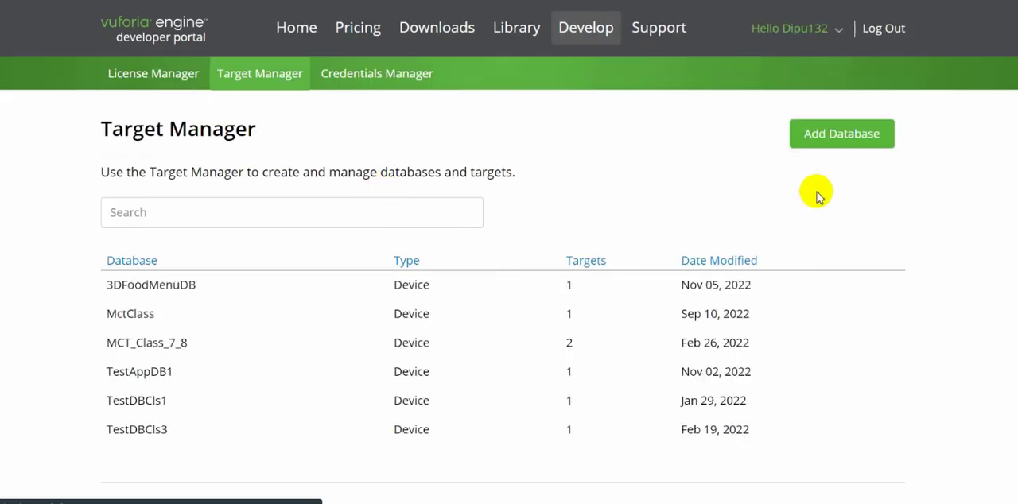
click(834, 136)
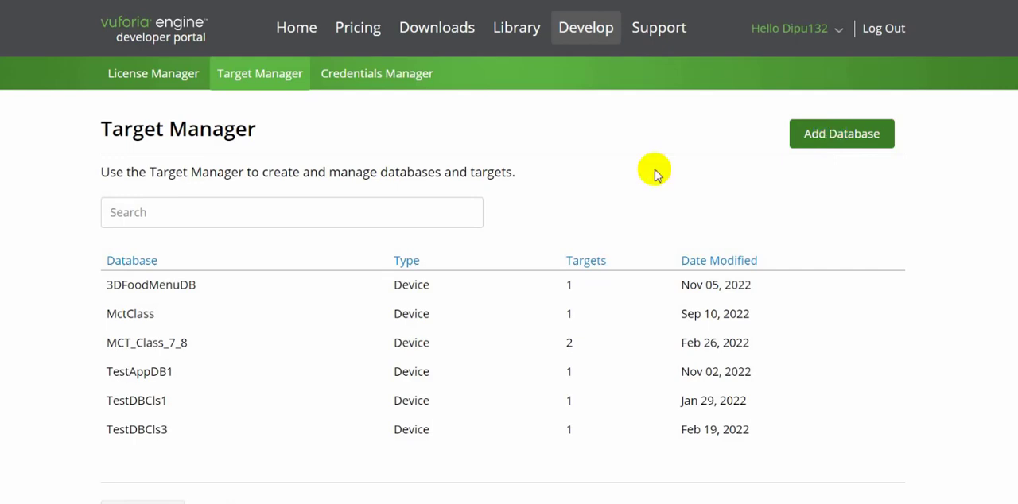
Download the whole 3DFoodMenuDB database for the Unity Editor platform.
click(173, 287)
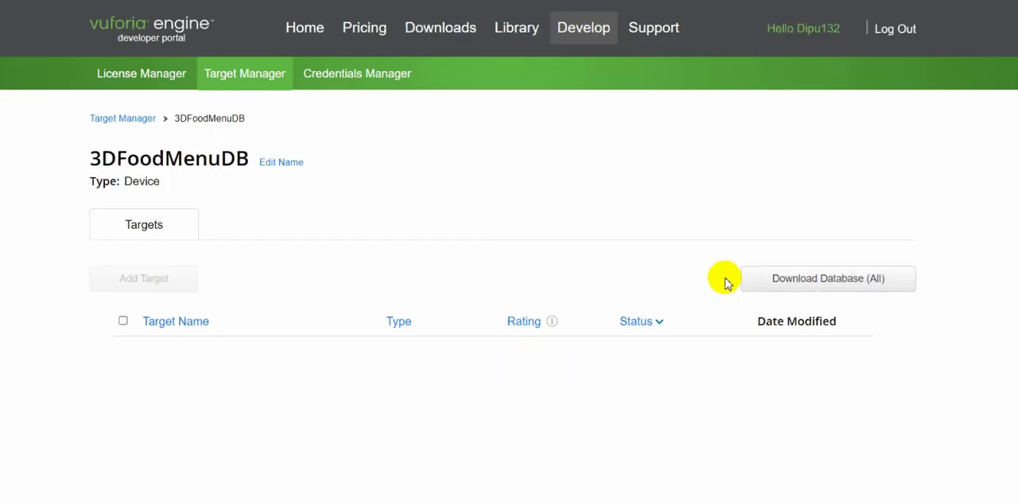
click(818, 283)
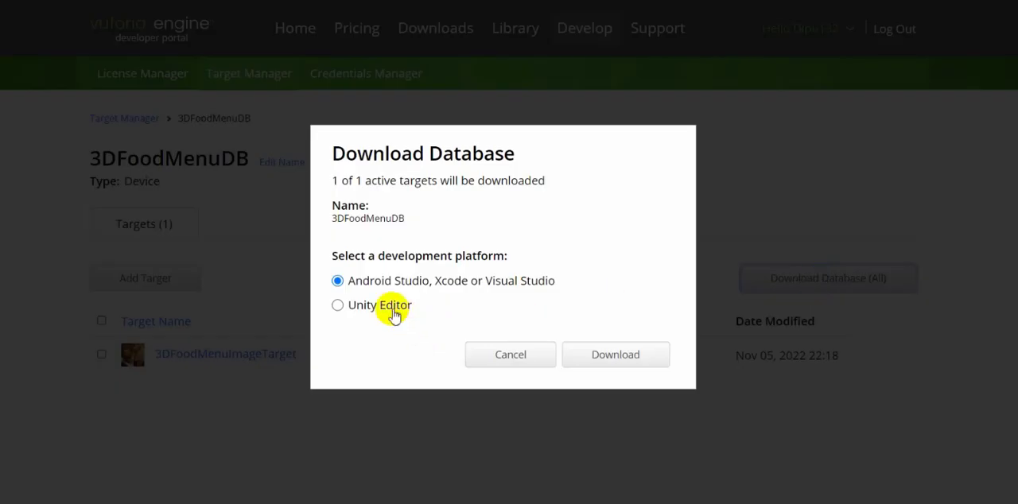
click(338, 306)
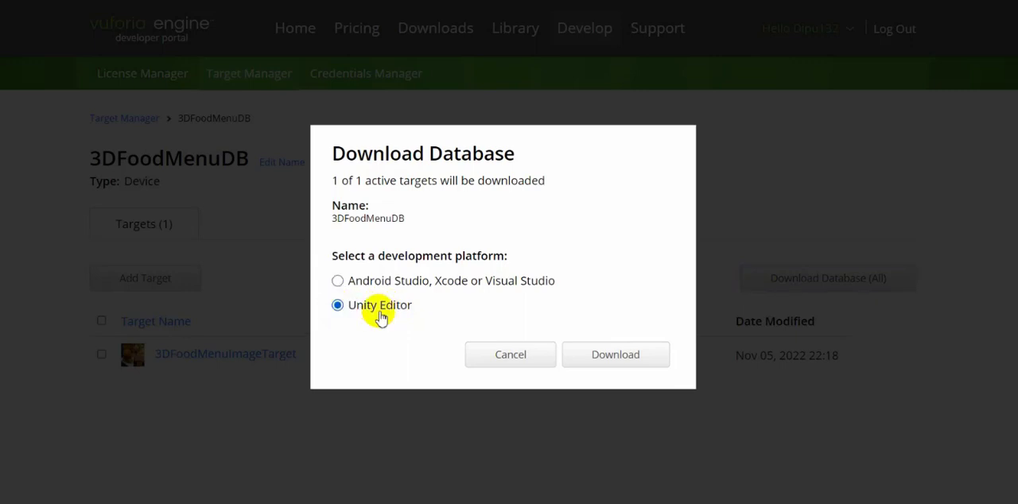
click(597, 357)
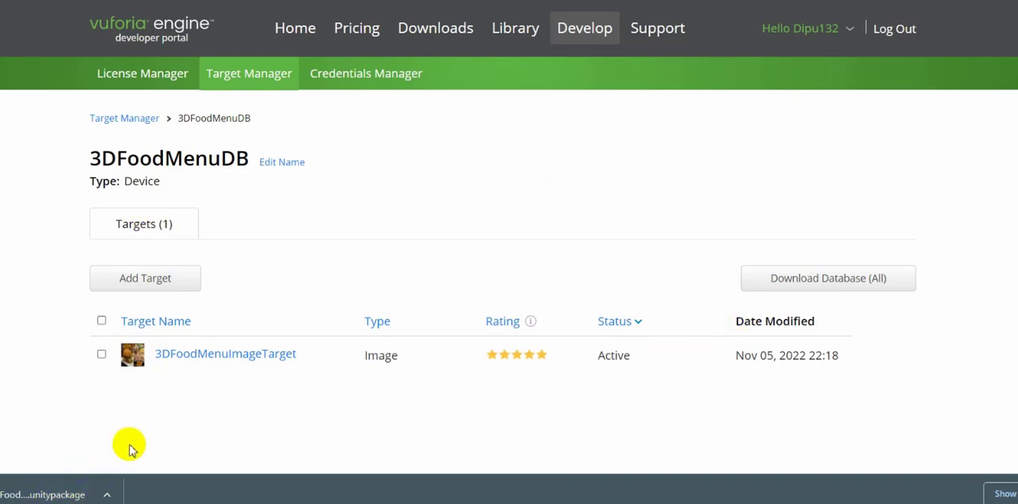
Download the Vuforia Engine 10.11 package for Unity, add-vuforia-package-10-11-3.unitypackage, agreeing to the software license.
click(431, 36)
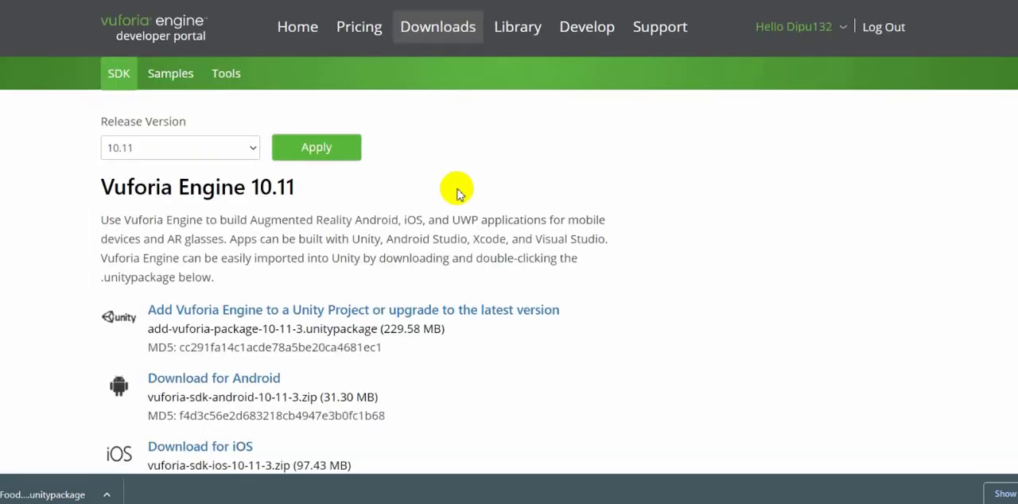
scroll(239, 223, down, 2)
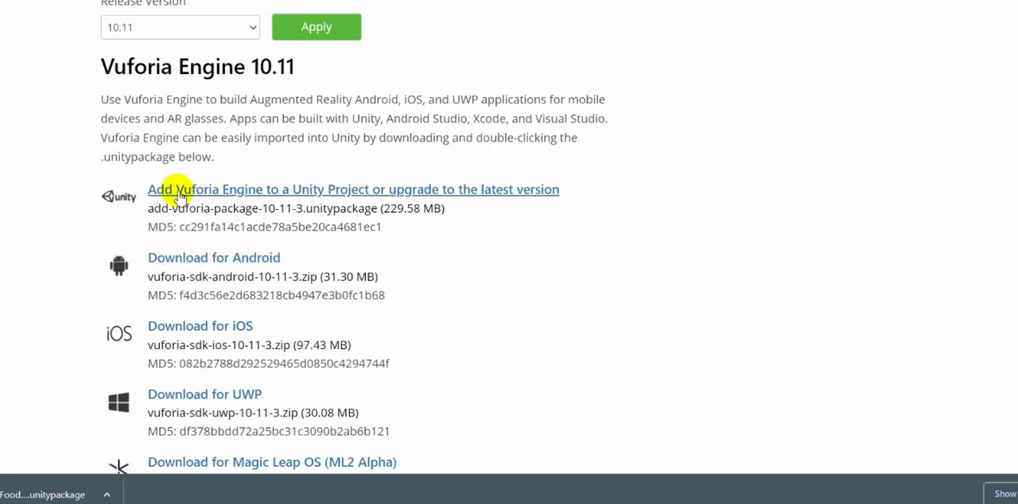
click(230, 196)
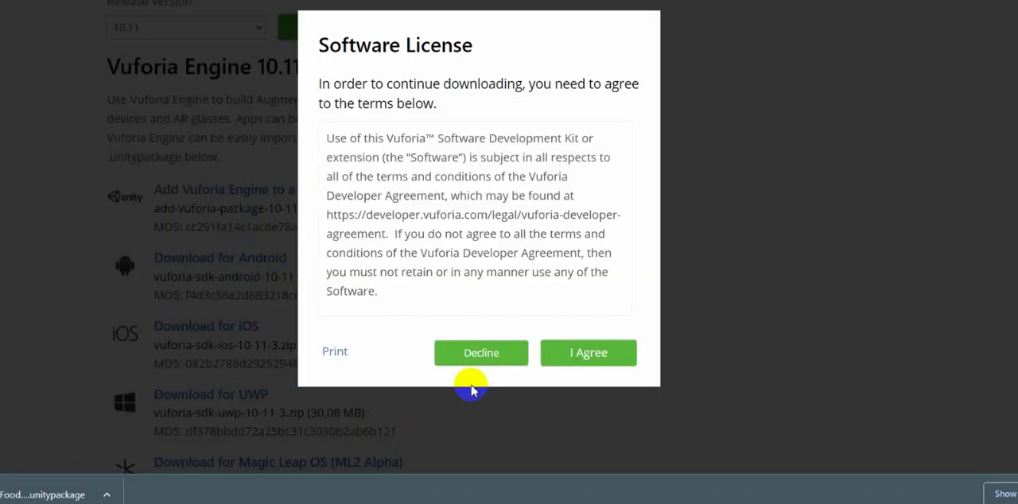
click(587, 355)
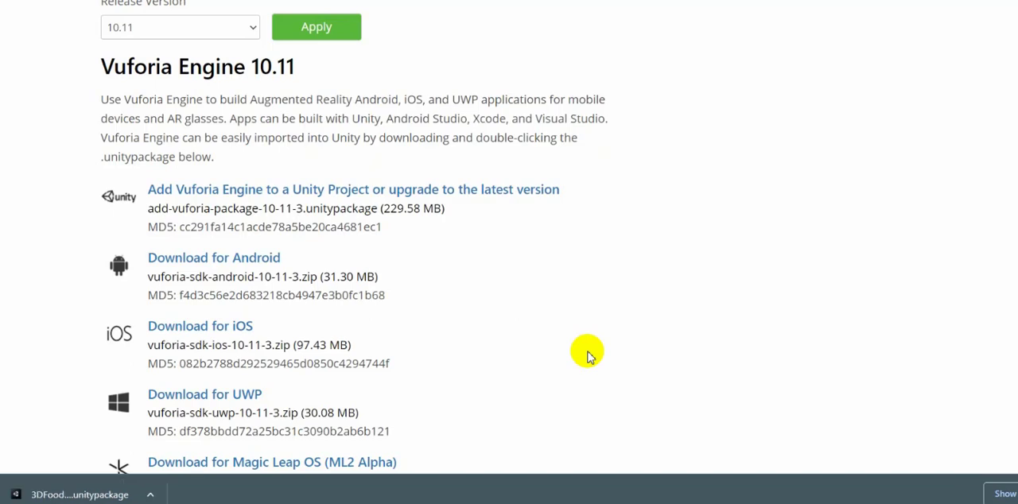